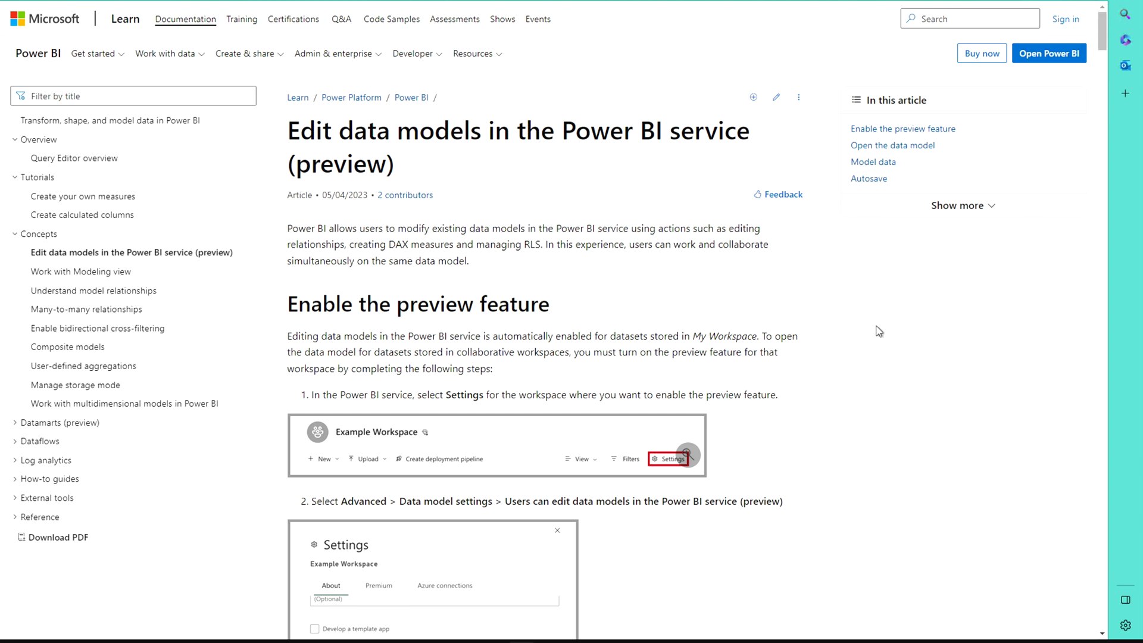
Scroll the Microsoft Learn article past 'Enable the preview feature' to the 'Open the data model' section.
scroll(856, 361, down, 2)
scroll(855, 360, down, 5)
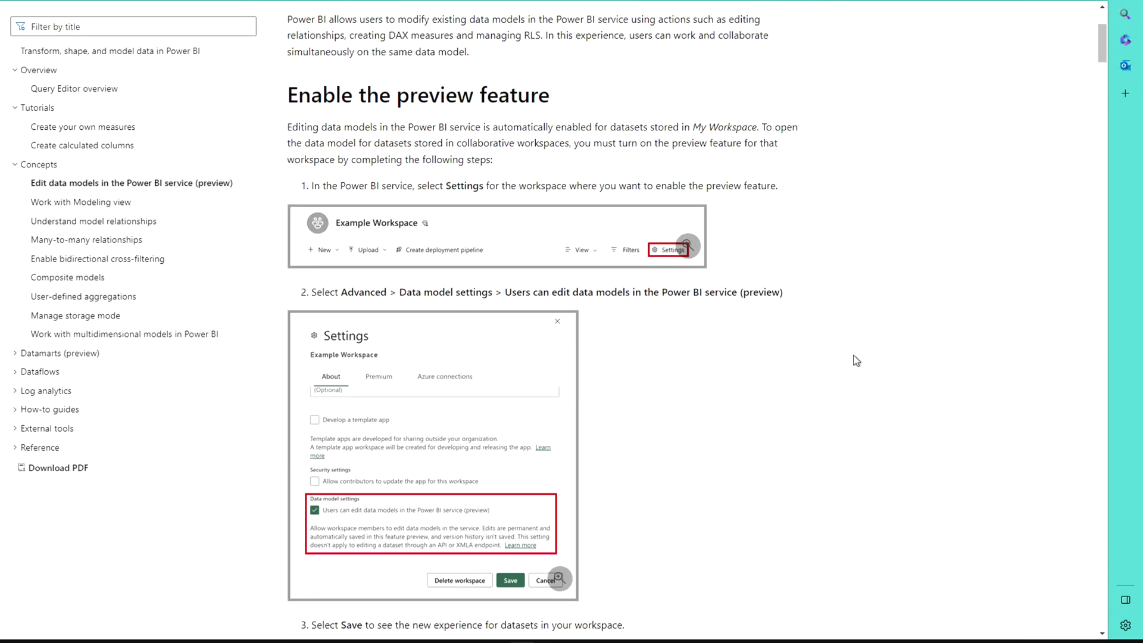
scroll(855, 360, down, 12)
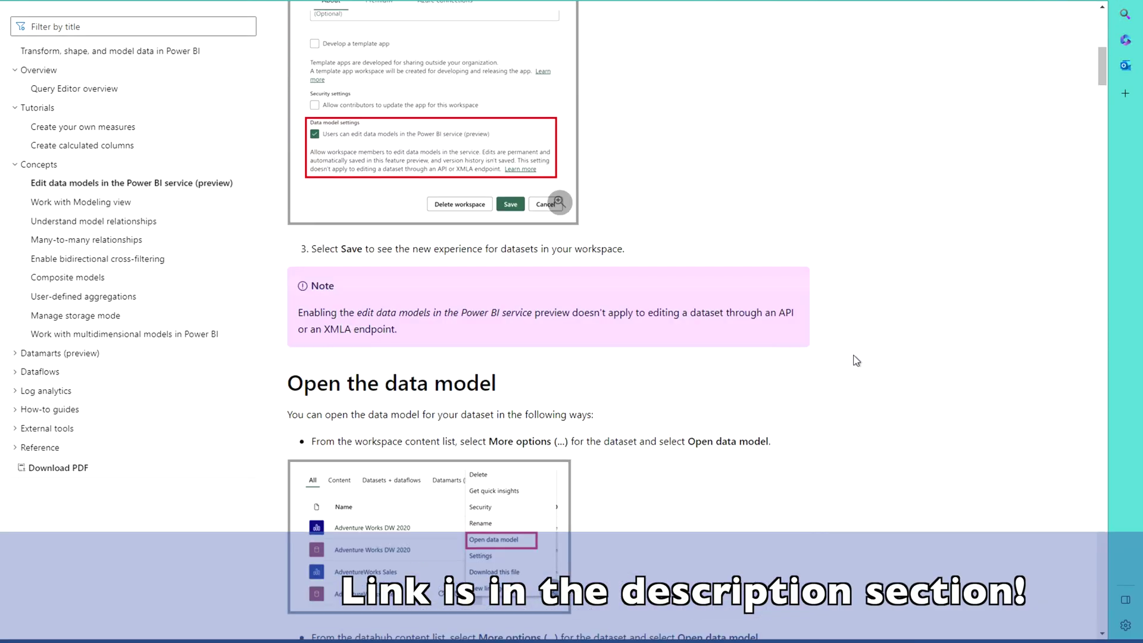
scroll(855, 360, down, 11)
scroll(855, 360, down, 2)
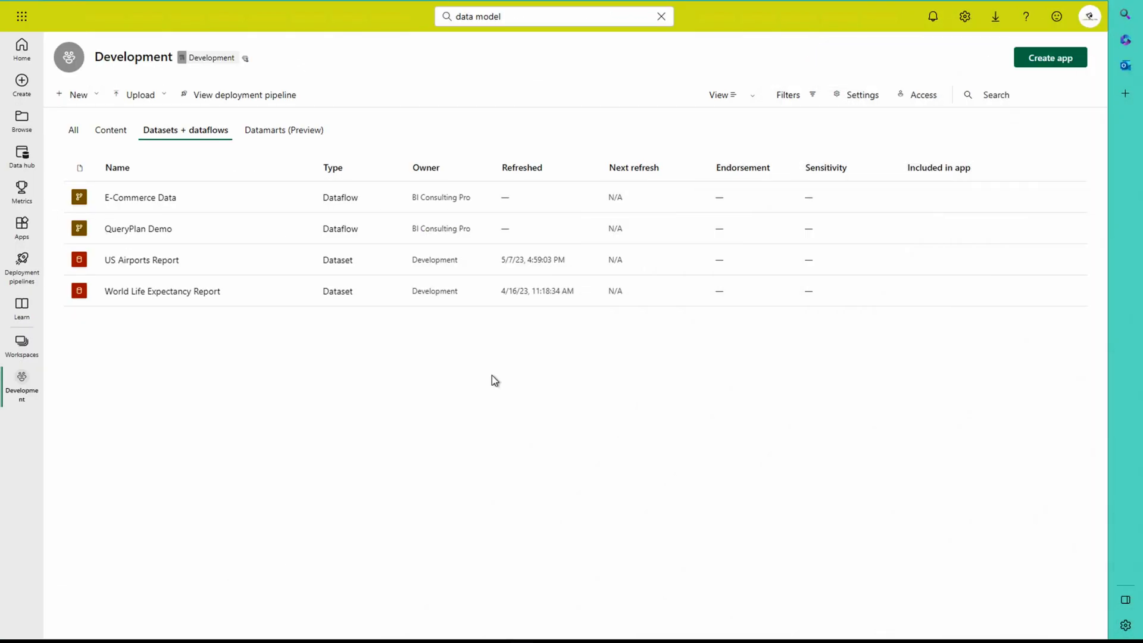
click(18, 45)
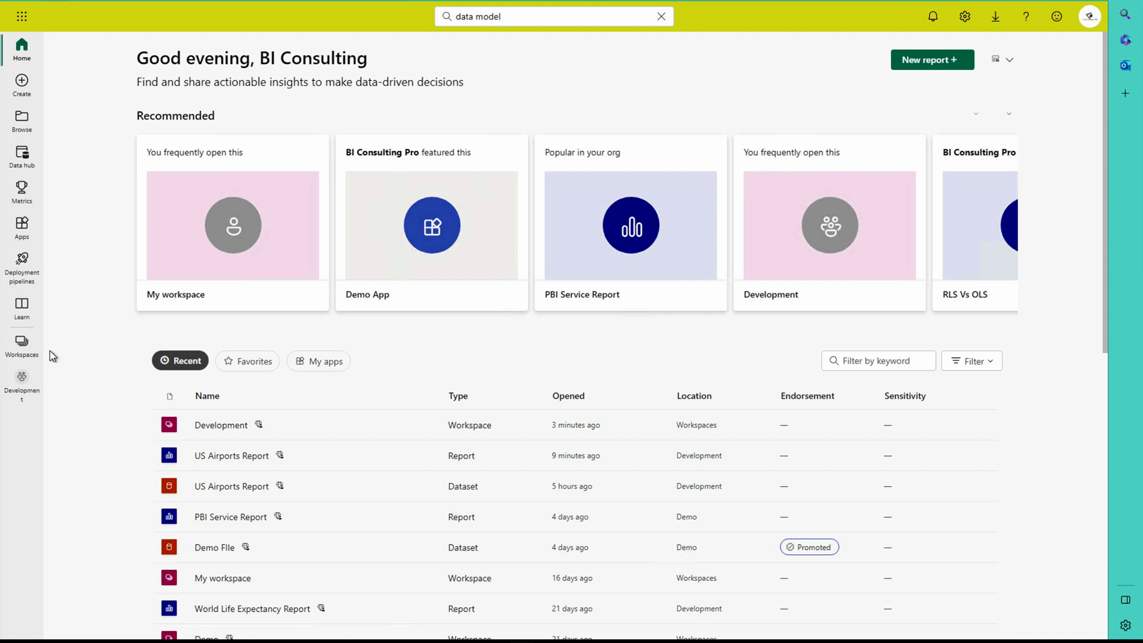
click(21, 345)
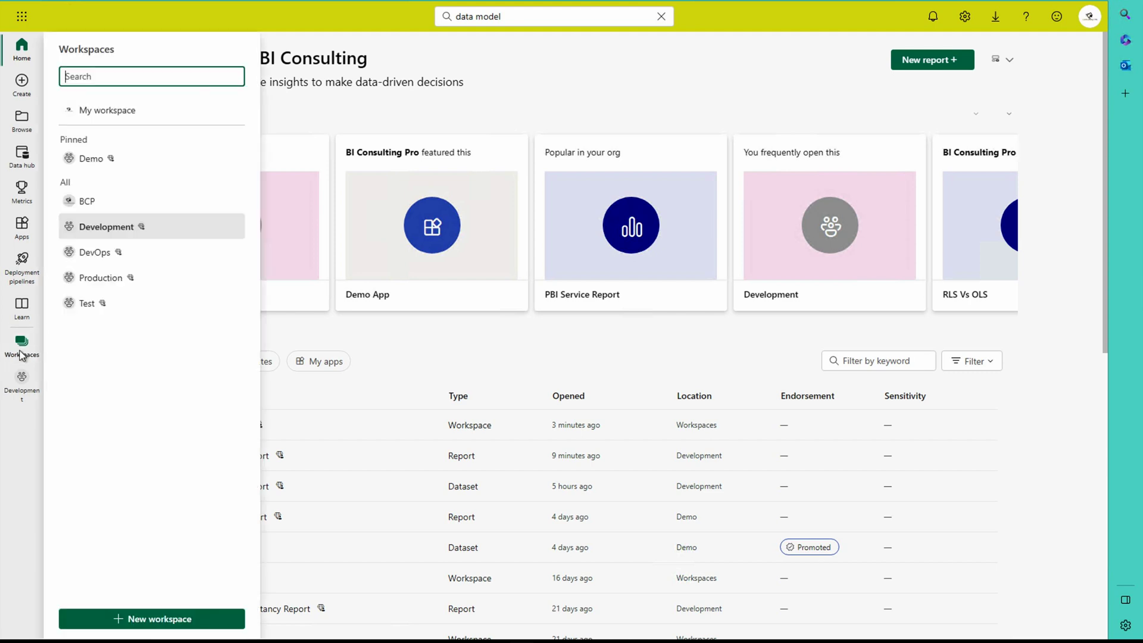
click(116, 236)
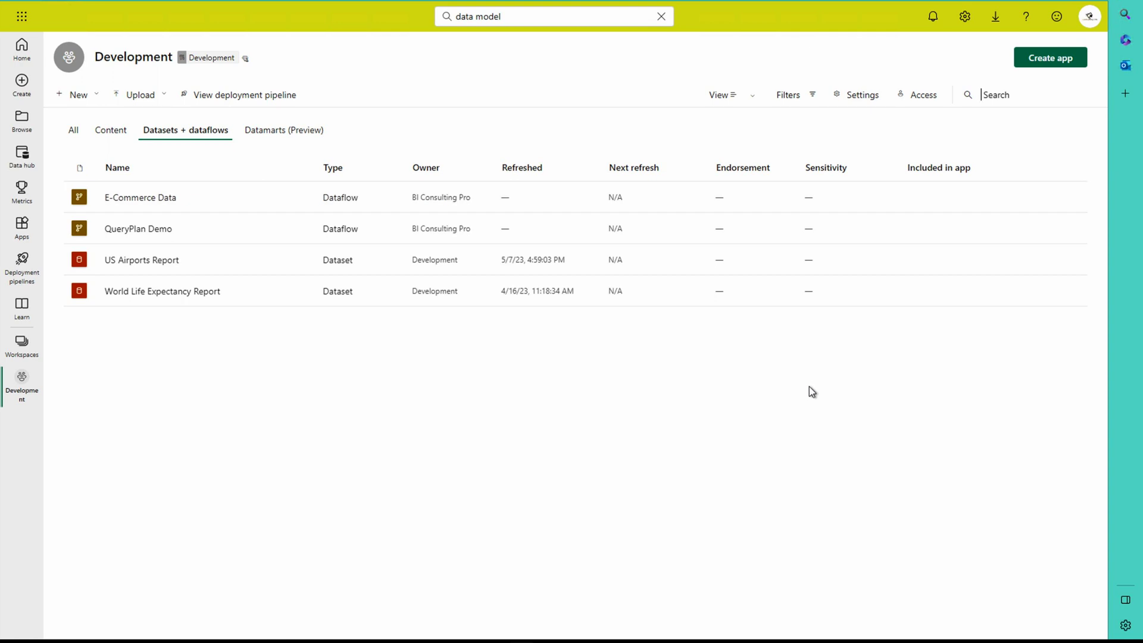
Turn on 'Users can edit data models in the Power BI service (preview)' for Development and save.
click(852, 98)
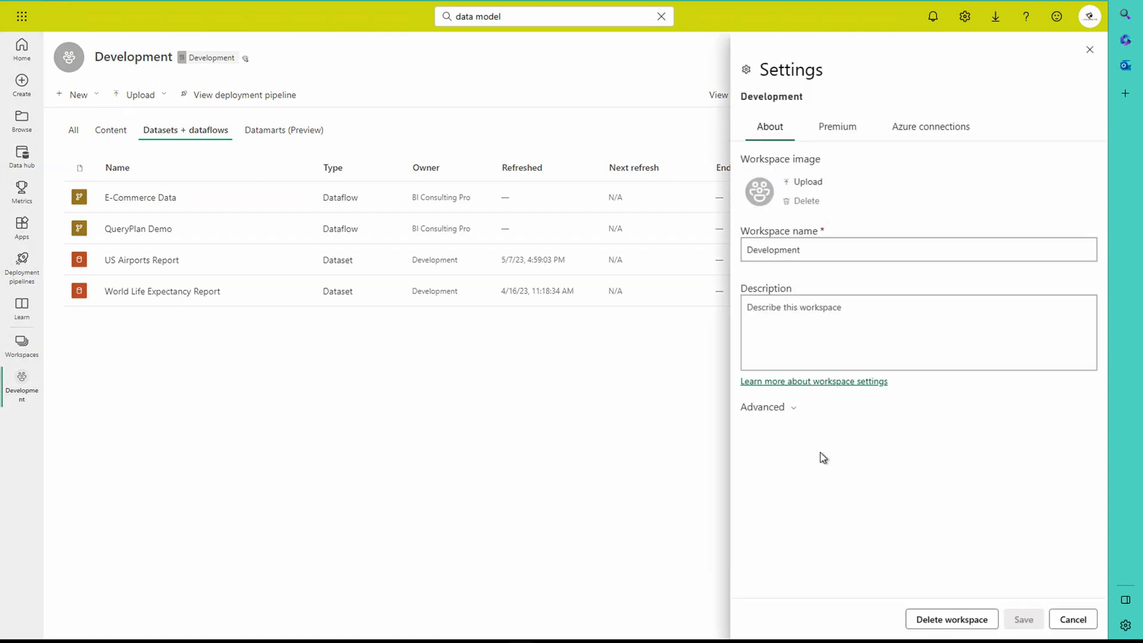
click(793, 415)
scroll(793, 415, down, 2)
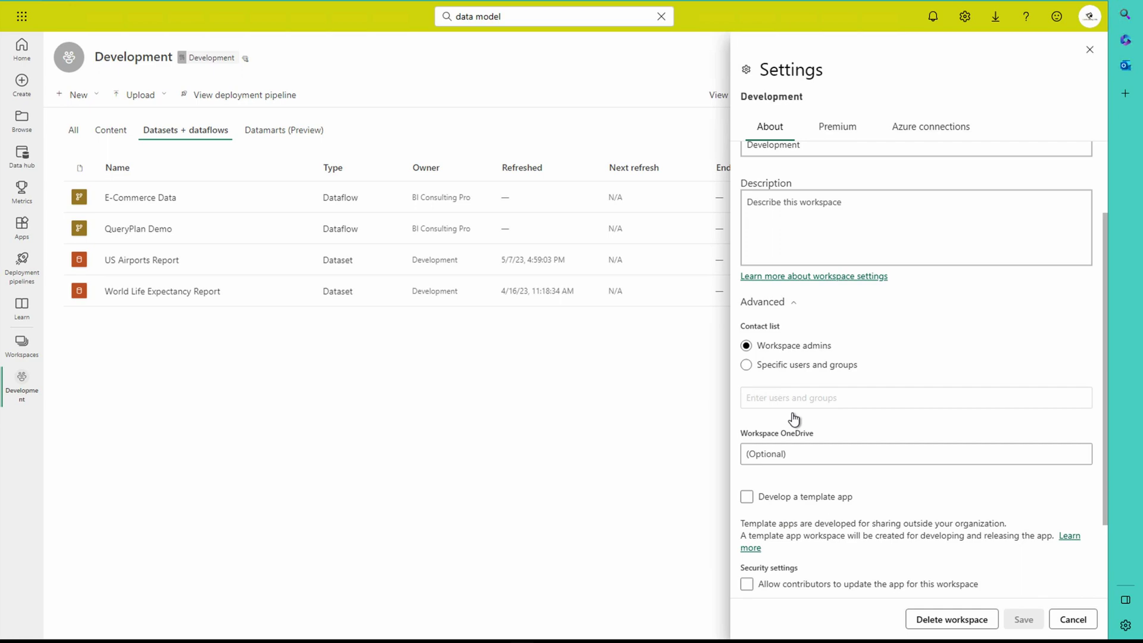
scroll(794, 420, down, 2)
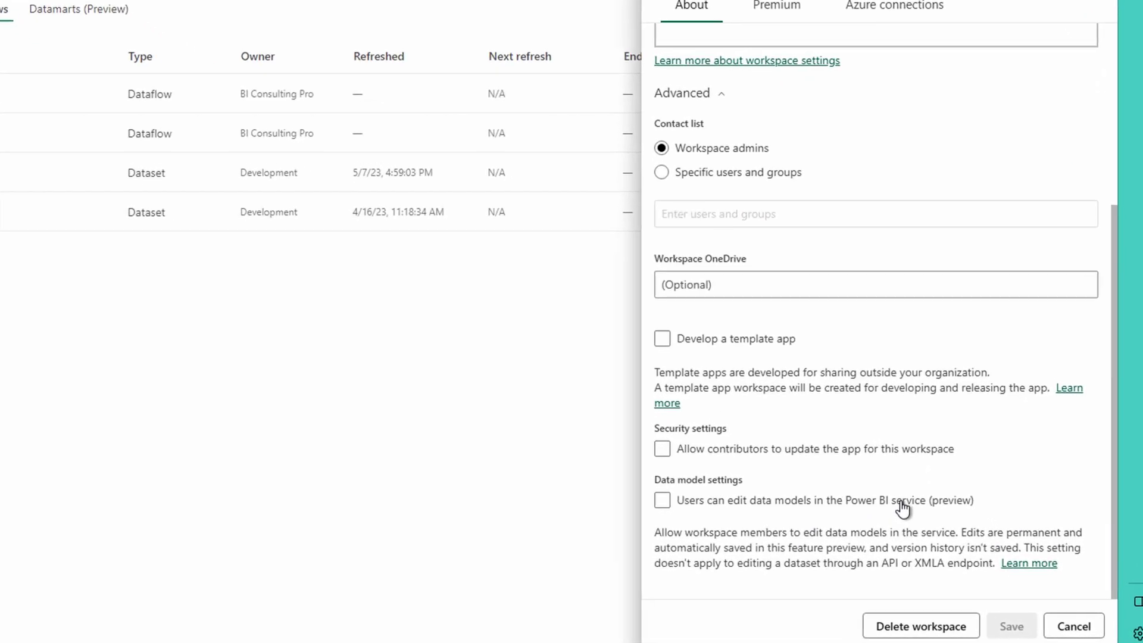
click(662, 500)
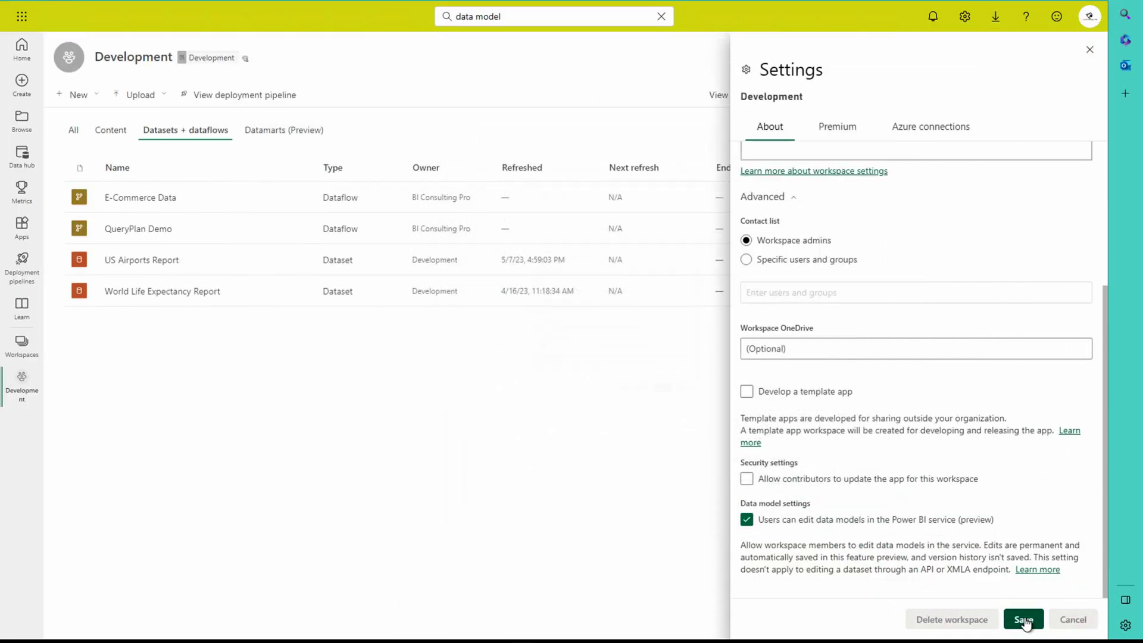
click(981, 621)
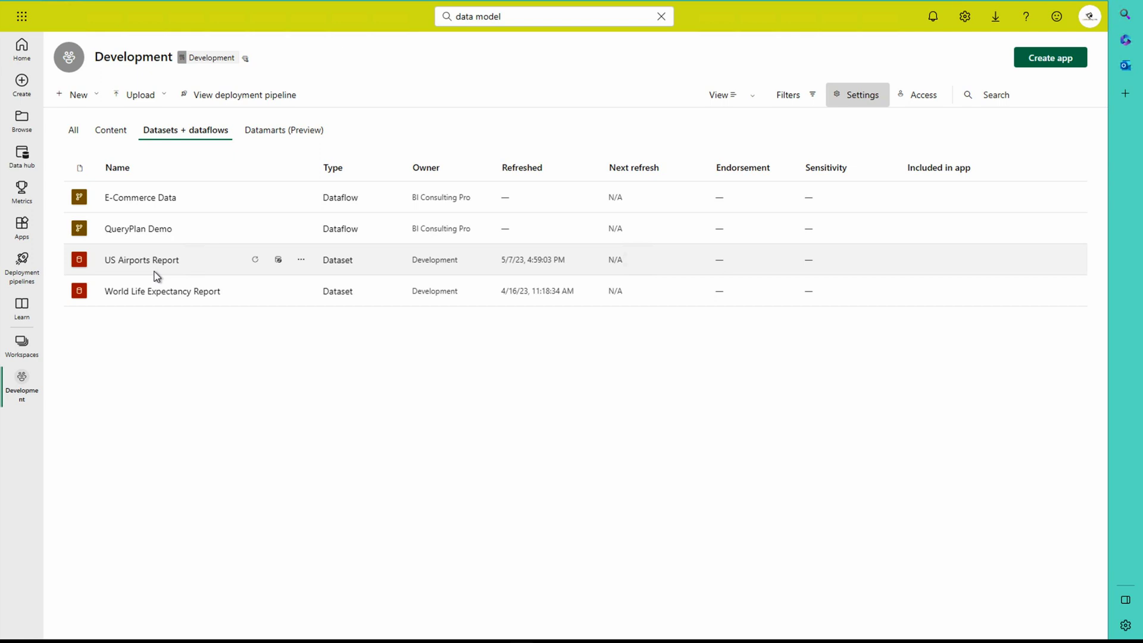
Open the US Airports Report dataset's data model from its More options menu.
click(303, 262)
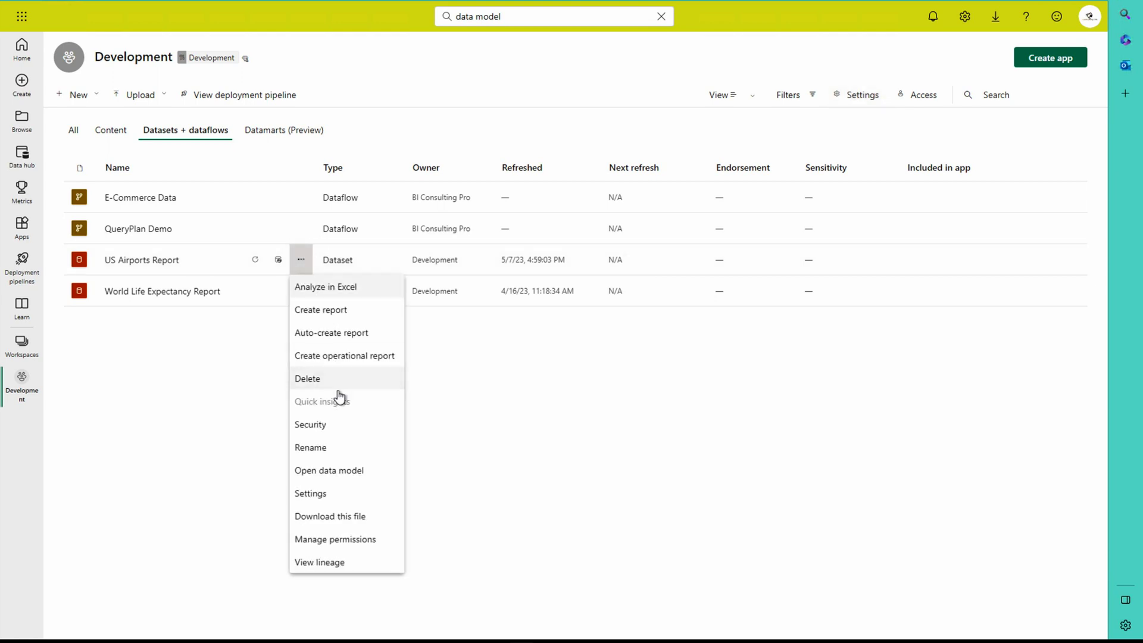
click(343, 473)
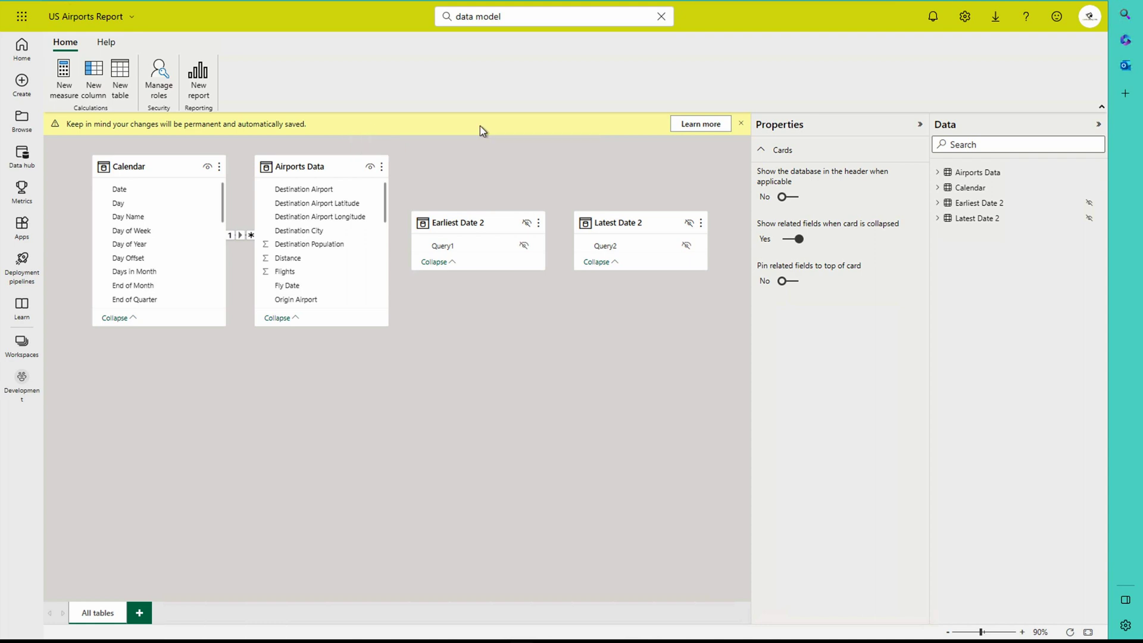
Dismiss the auto-save warning and rearrange the Calendar and Airports Data table cards.
click(741, 122)
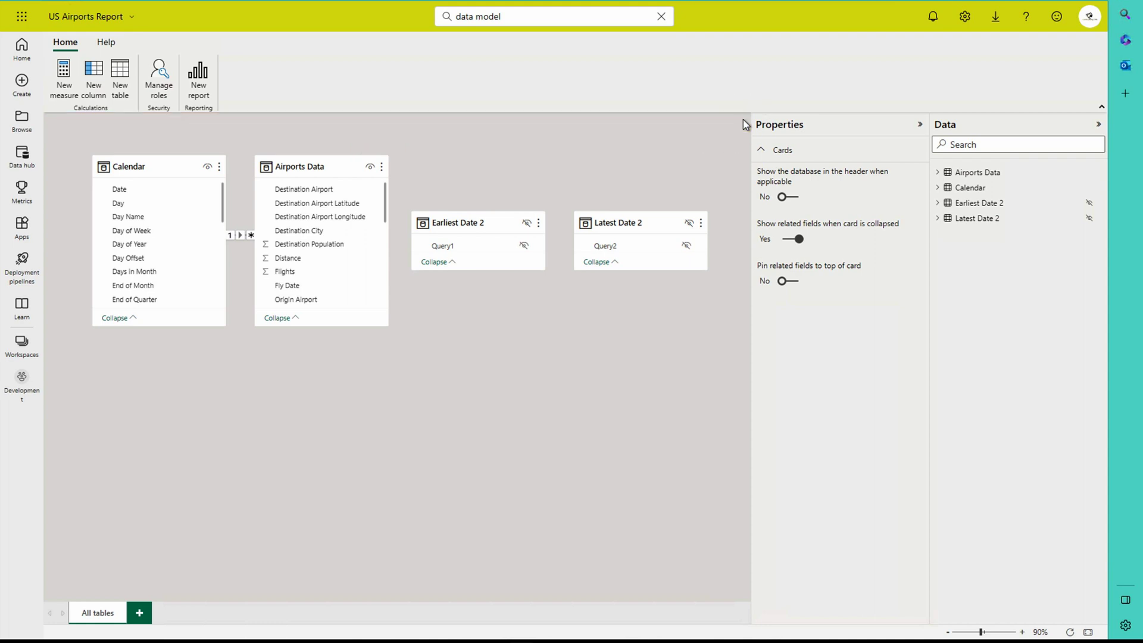
drag(158, 167, 121, 168)
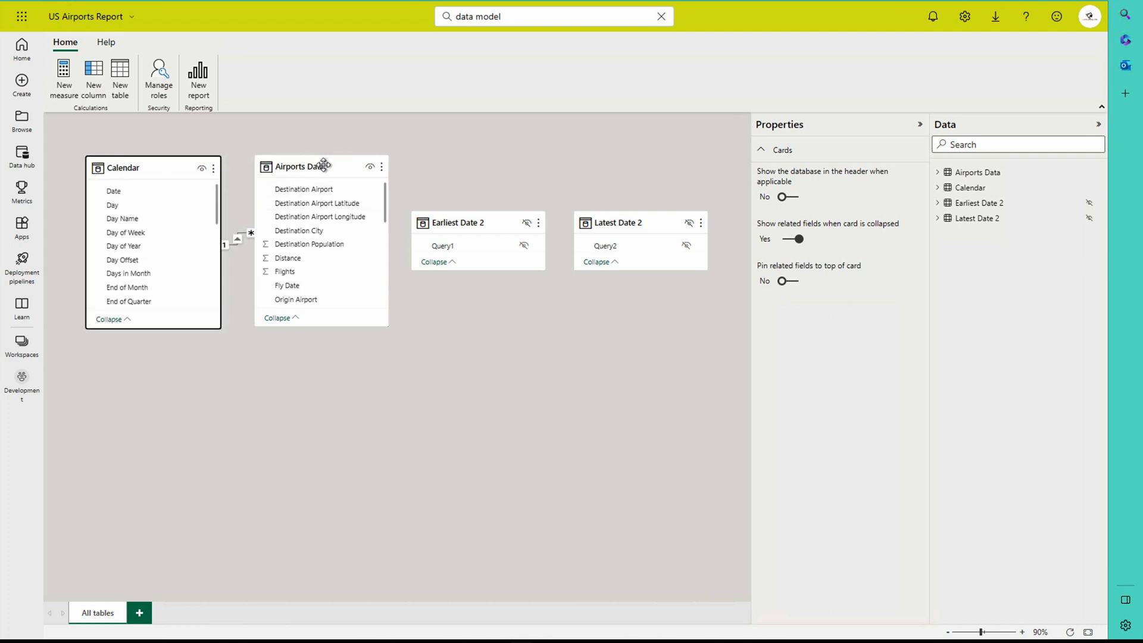
drag(321, 164, 356, 252)
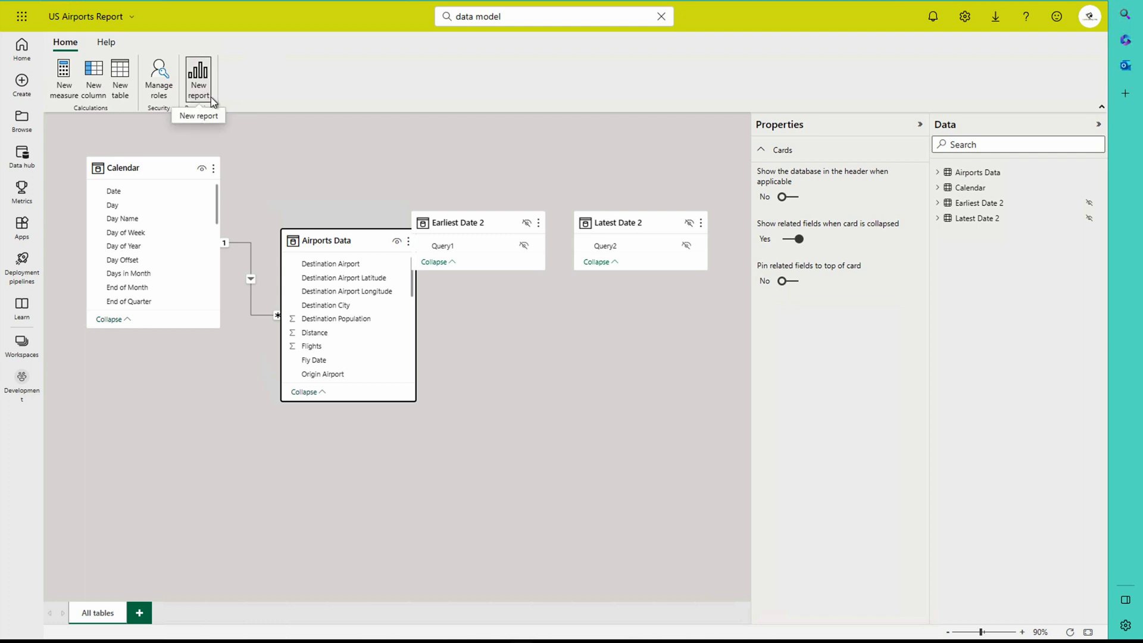
Switch on 'Show the database in the header' and 'Pin related fields to top of card'.
click(459, 216)
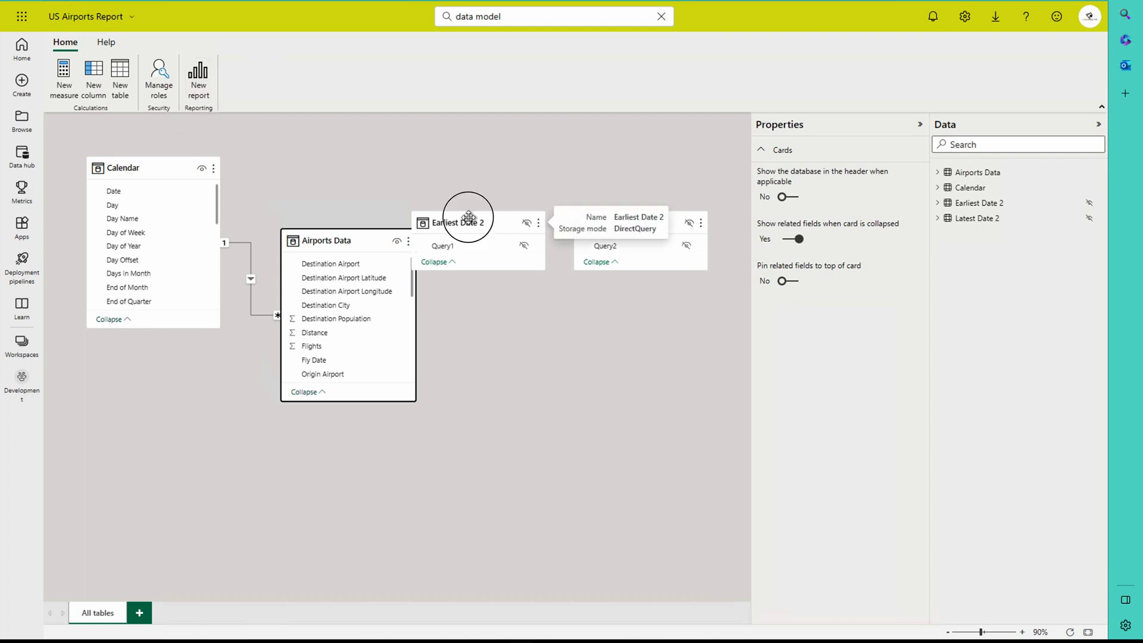
click(627, 465)
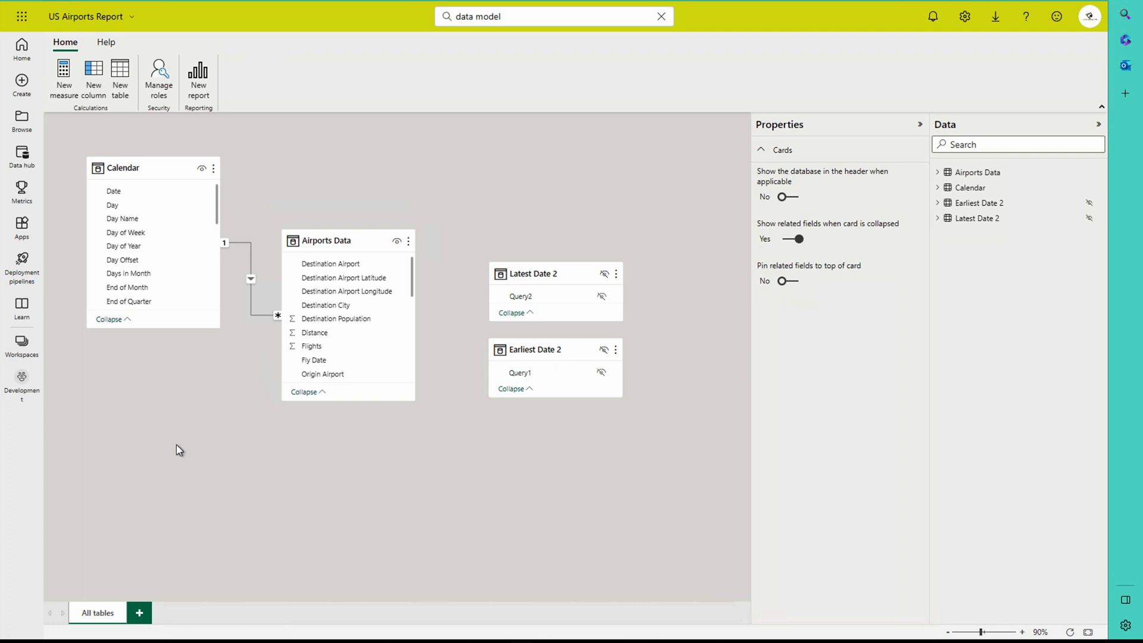
click(785, 197)
click(793, 280)
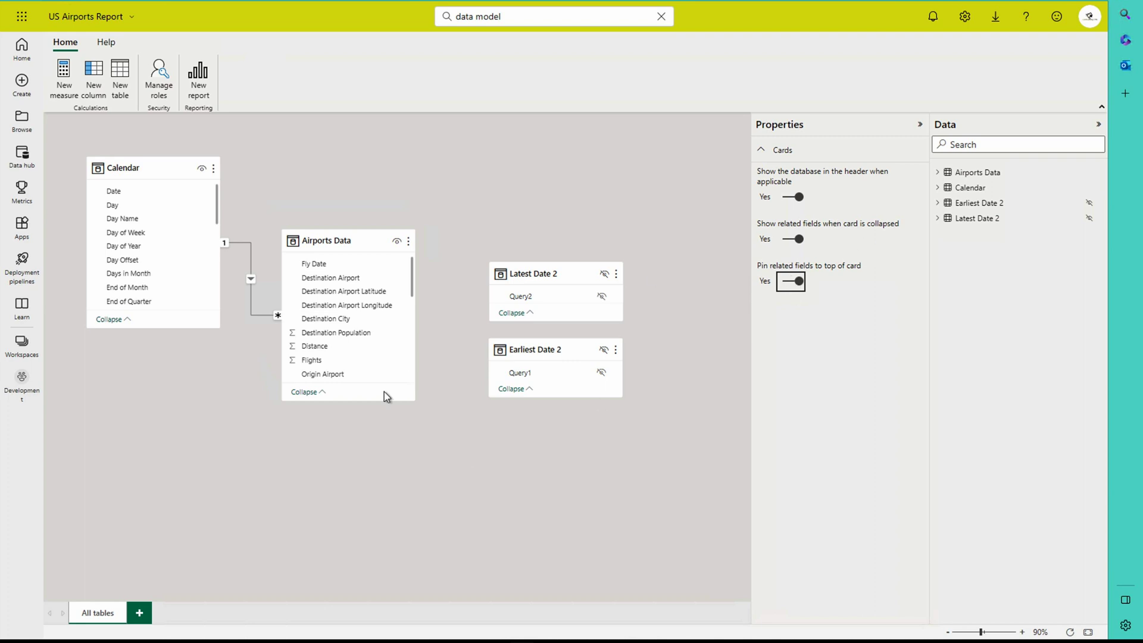
click(250, 247)
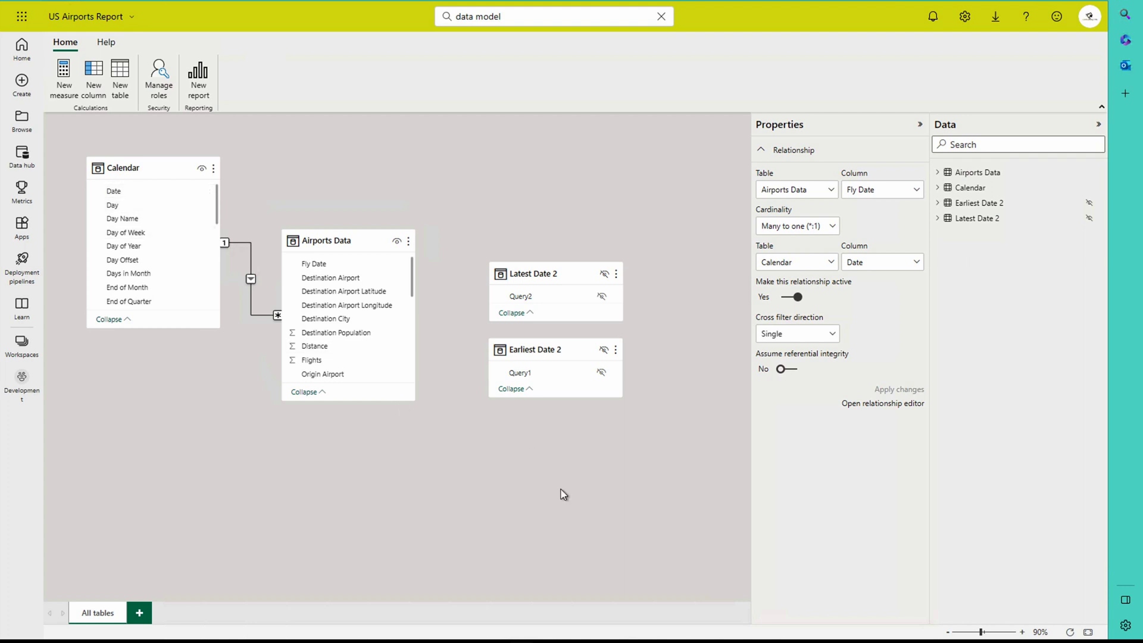
Expand Airports Data, select its Distance field, then collapse the Data and Properties panes.
click(1101, 173)
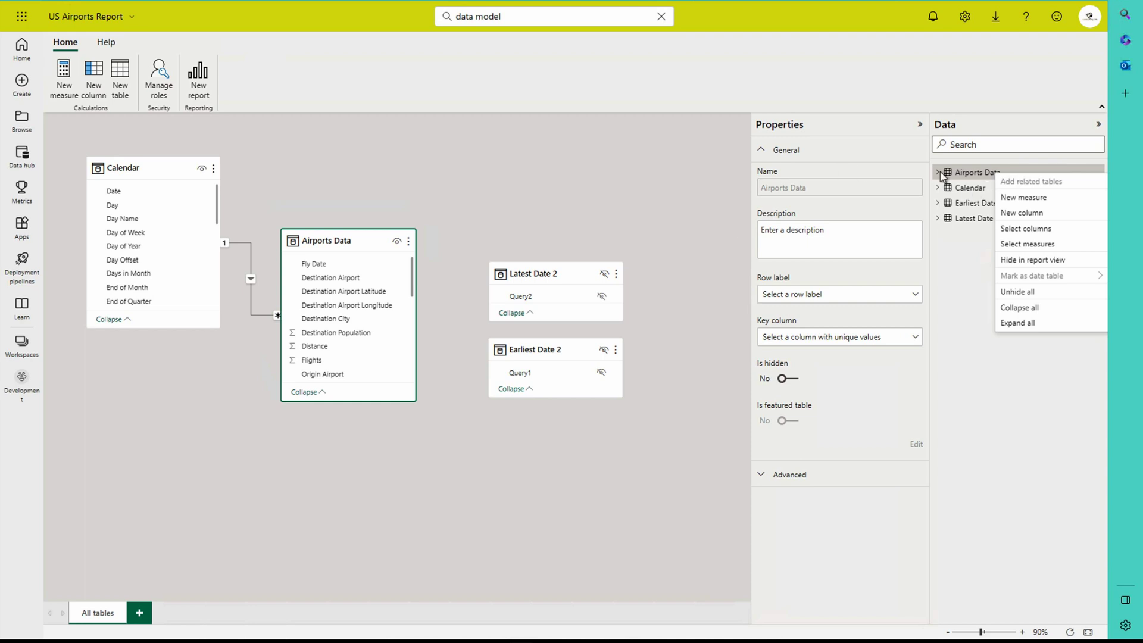
key(Escape)
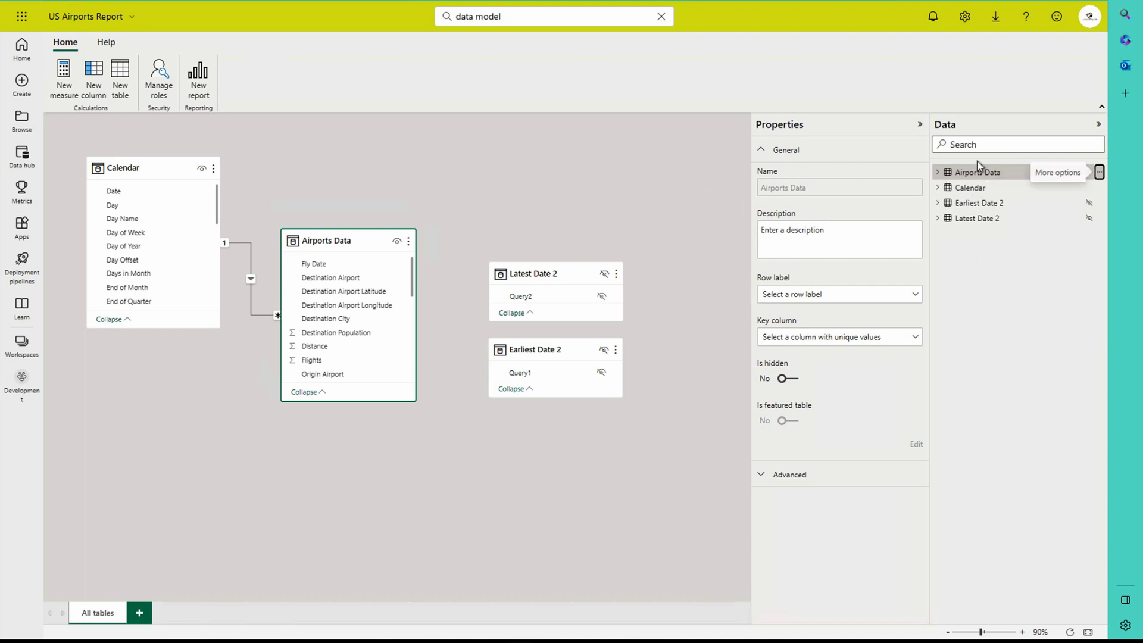
click(937, 172)
click(995, 280)
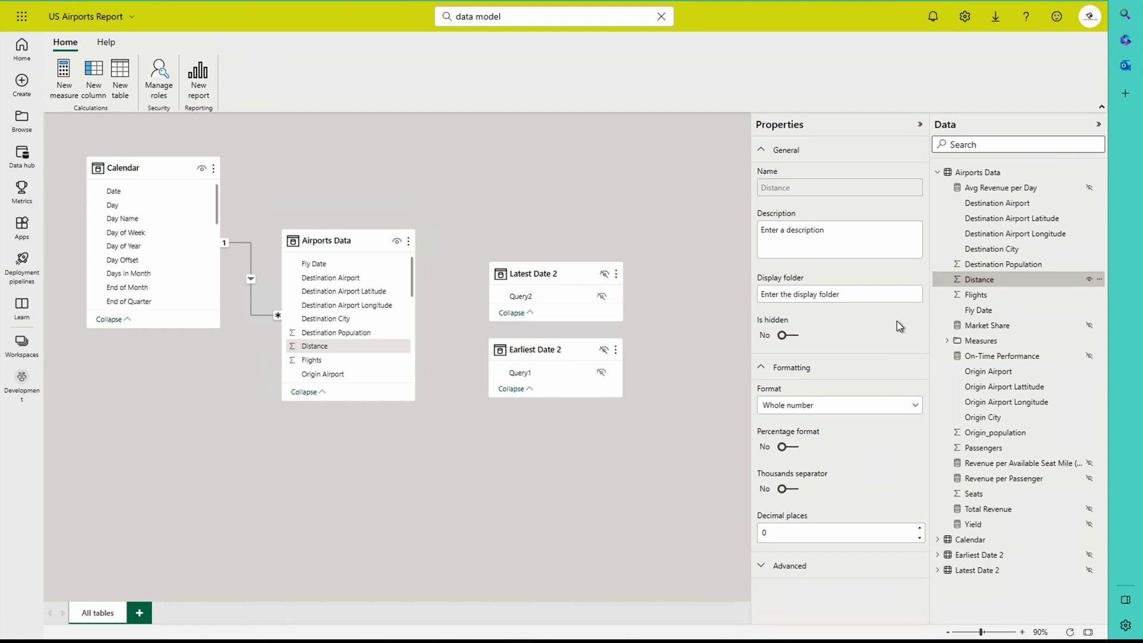
click(995, 134)
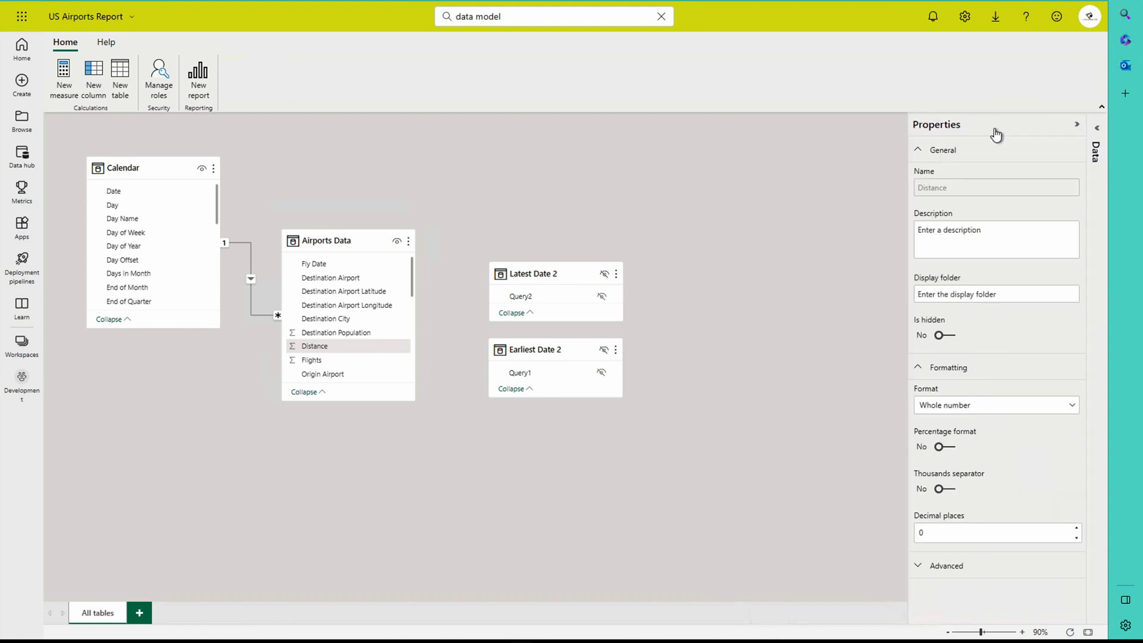
click(943, 126)
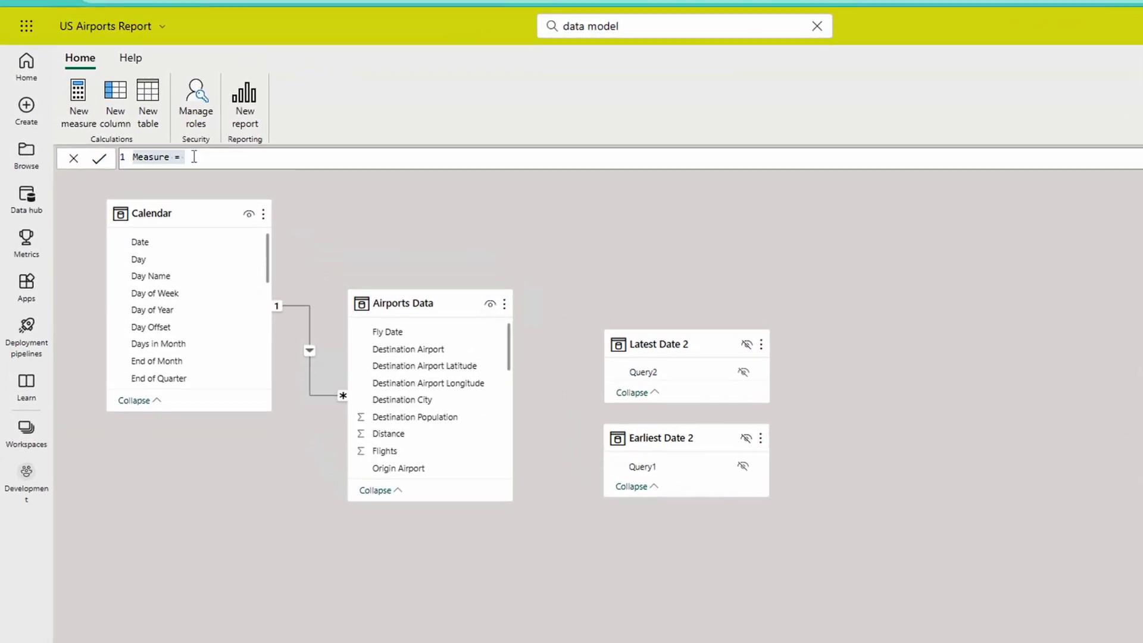
Create a Test measure with the formula Test = "Hello".
click(119, 157)
text(Test)
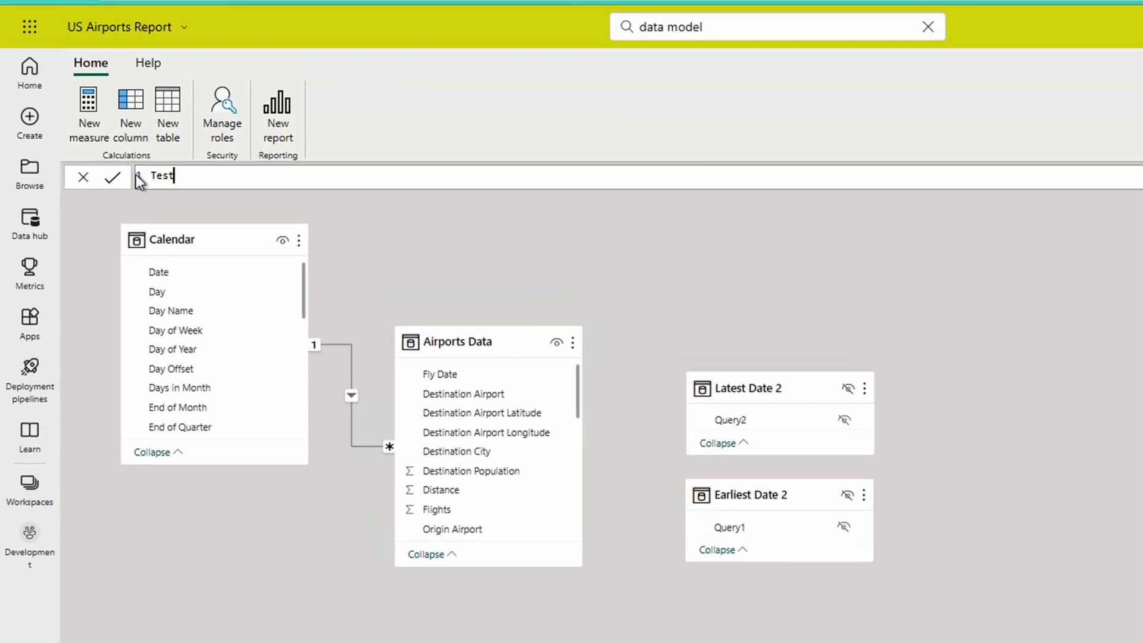
text( = "Hel)
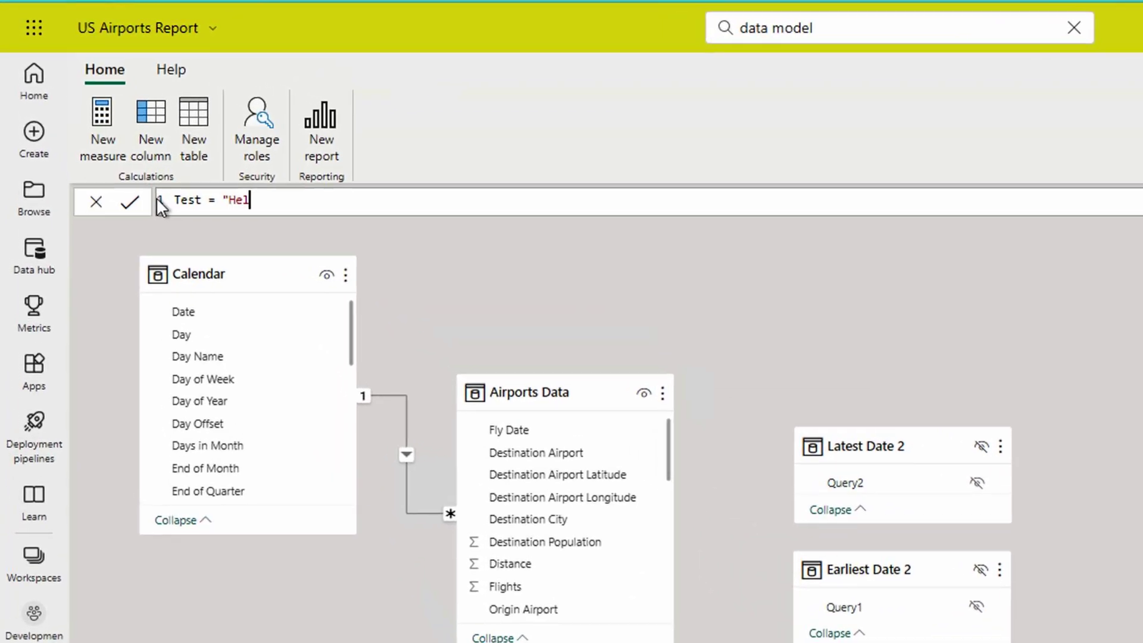
text(lo")
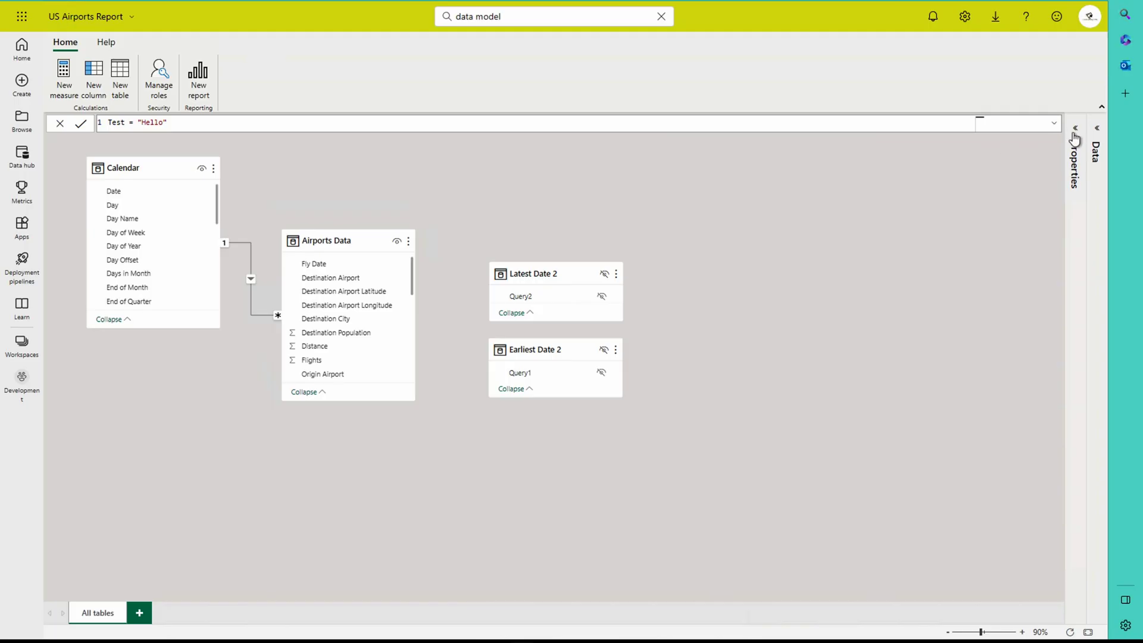
click(1097, 127)
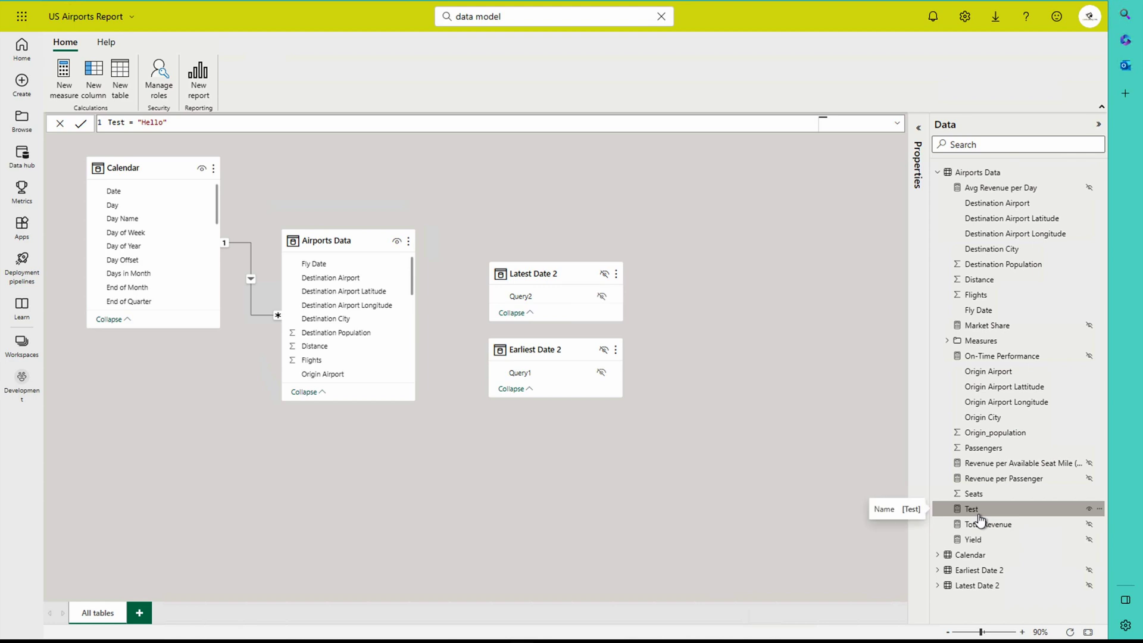
click(758, 549)
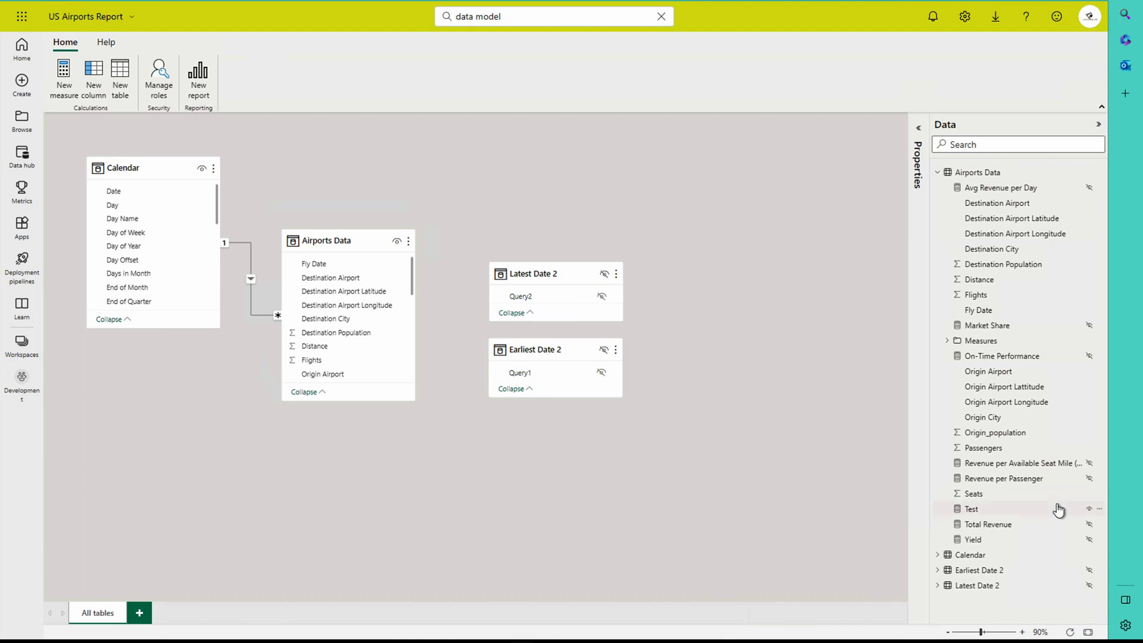
Delete the Test measure from the model and confirm.
click(1099, 508)
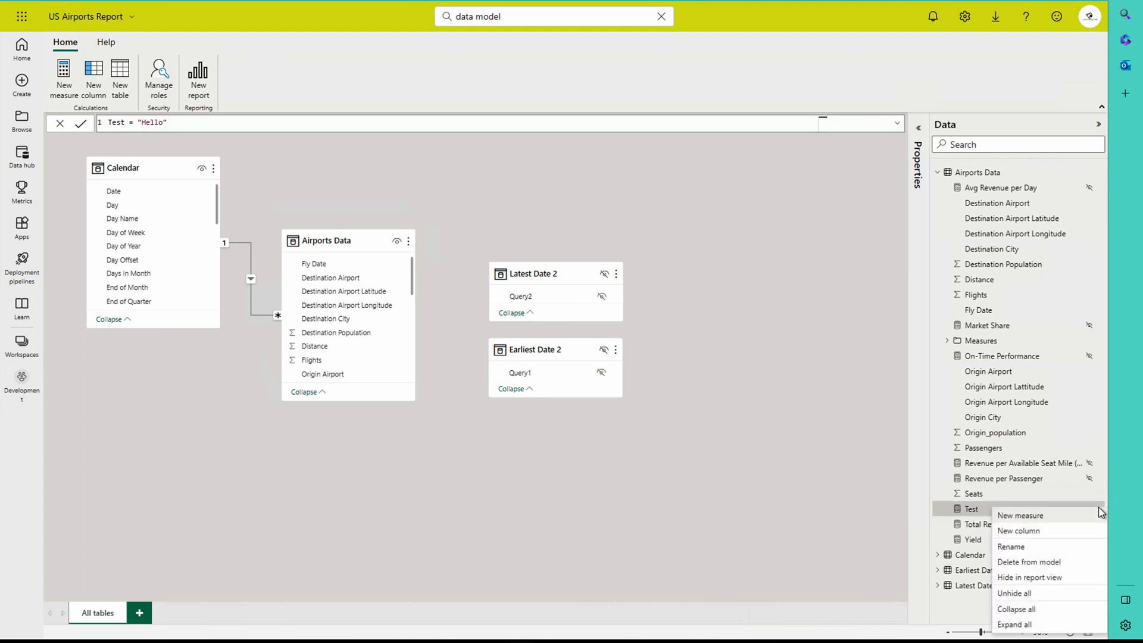
click(1034, 569)
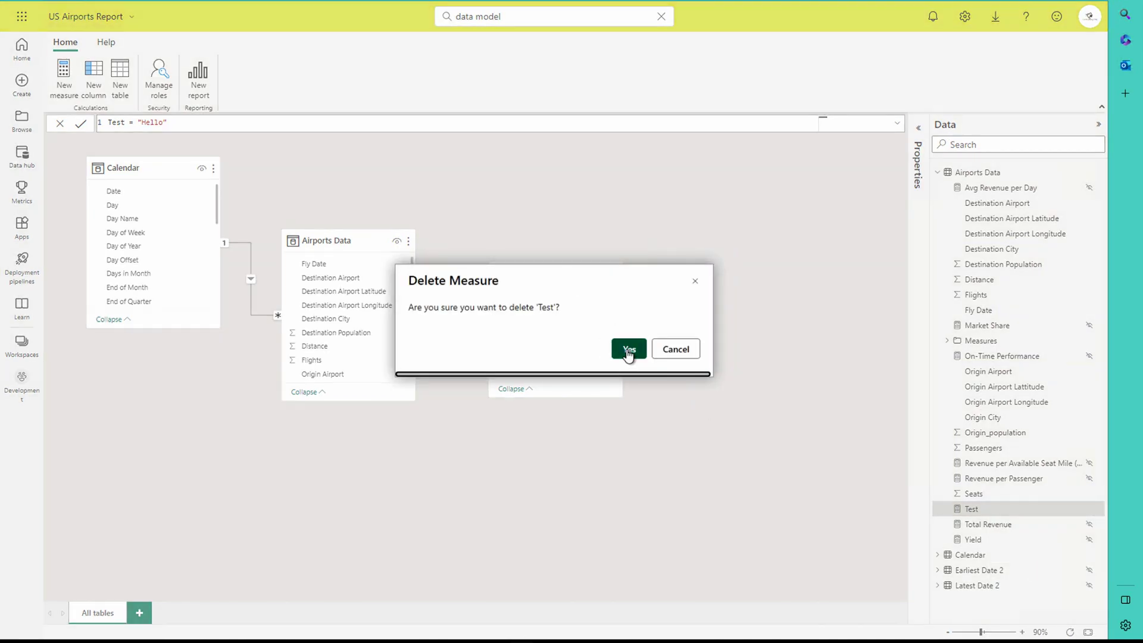
click(628, 351)
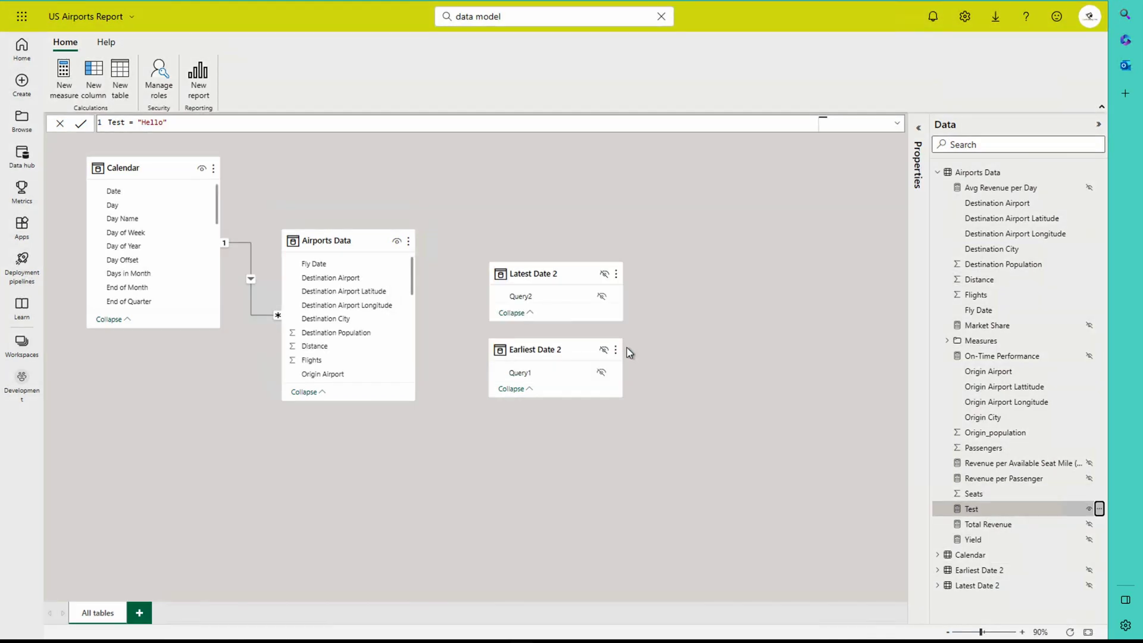
Start a new workspace named Test DataModel Feature.
click(33, 387)
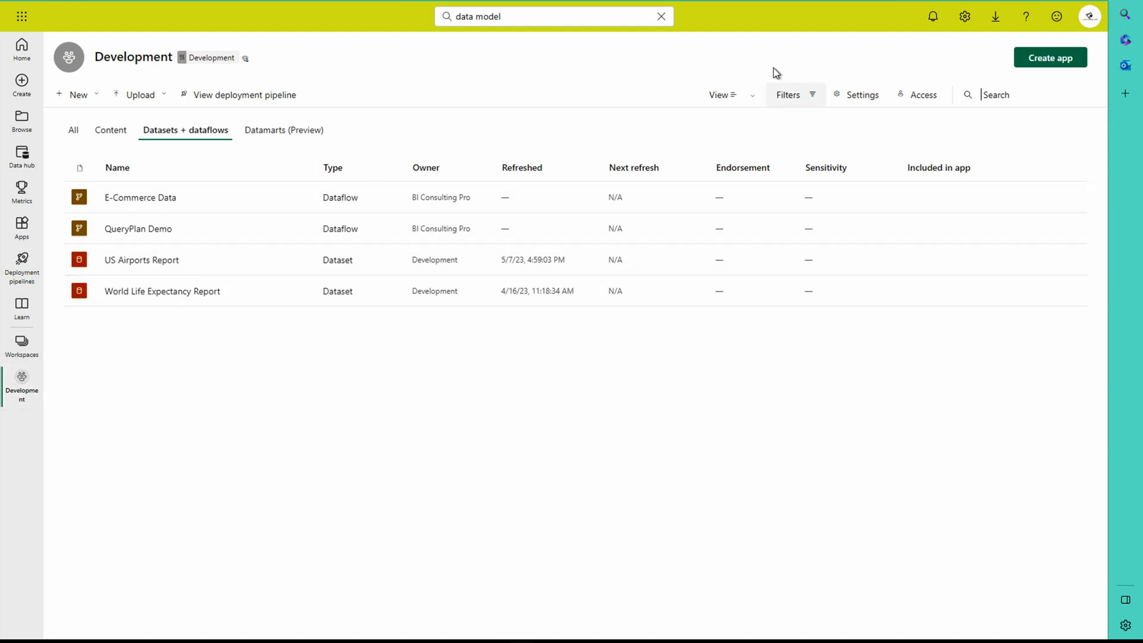
mouse_move(246, 61)
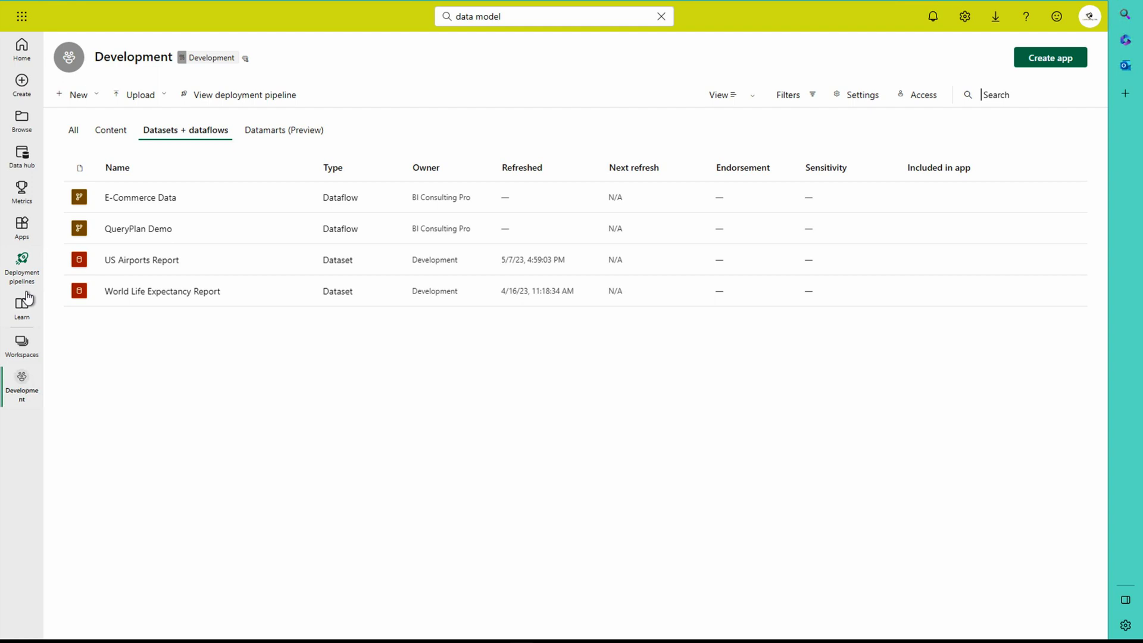
click(21, 346)
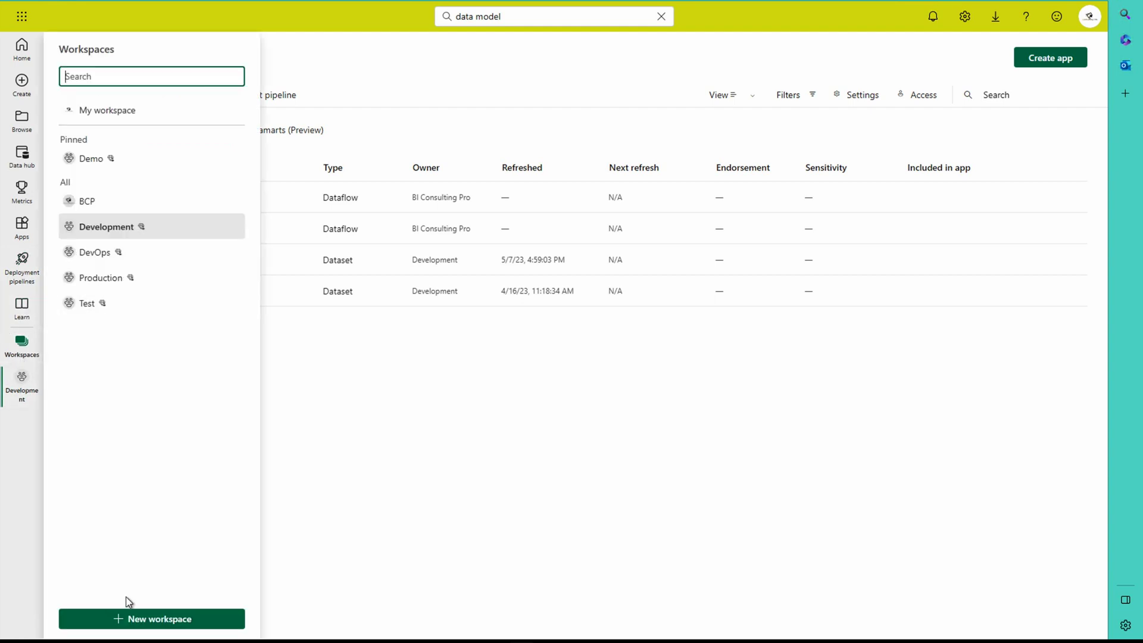
click(125, 618)
click(832, 220)
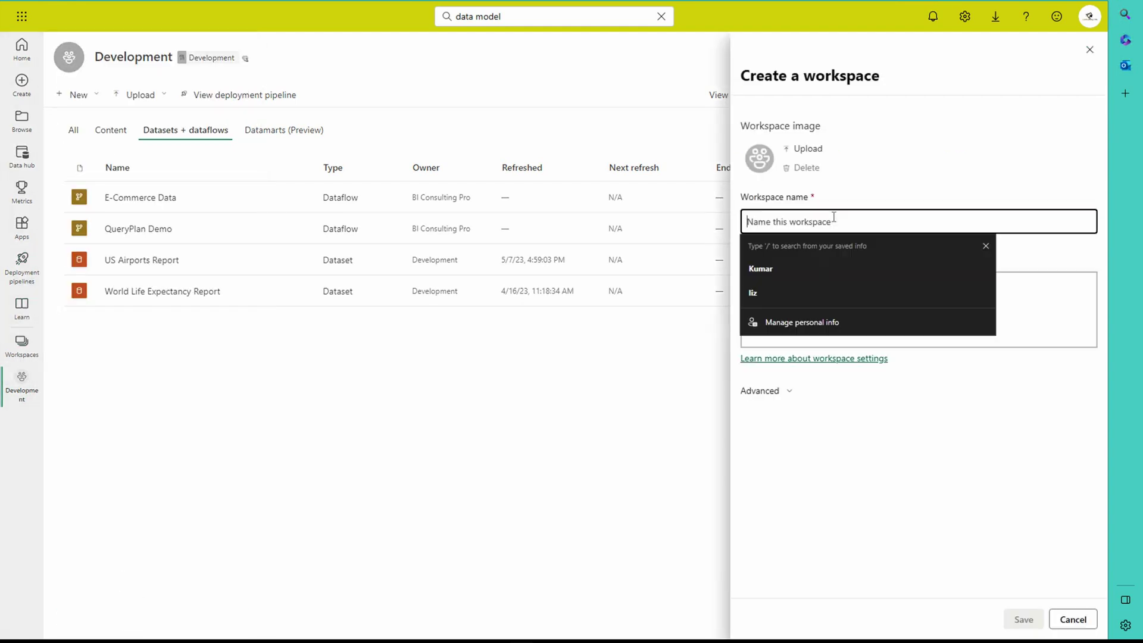
text(Test Dat)
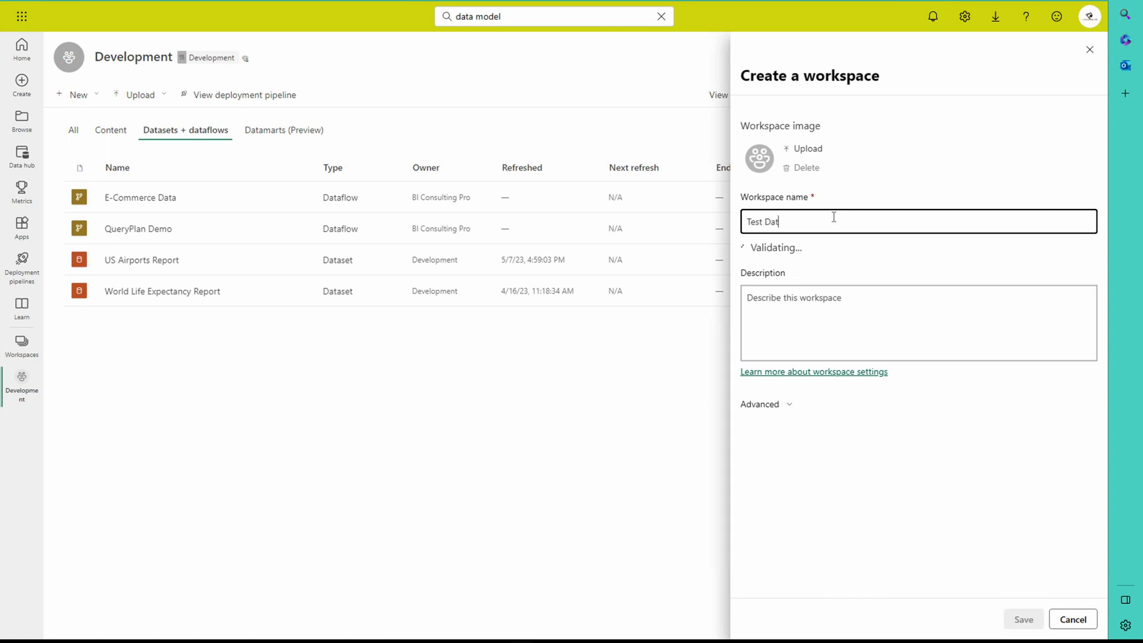
text(aModel Feature)
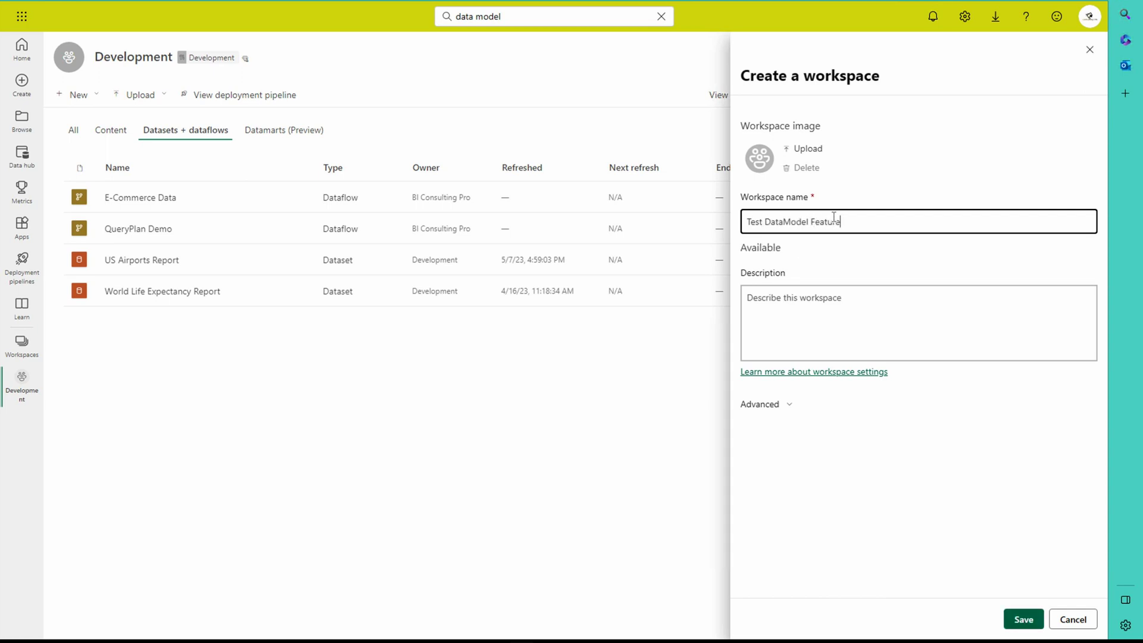
Set the new workspace's license mode to Pro under Advanced.
click(777, 405)
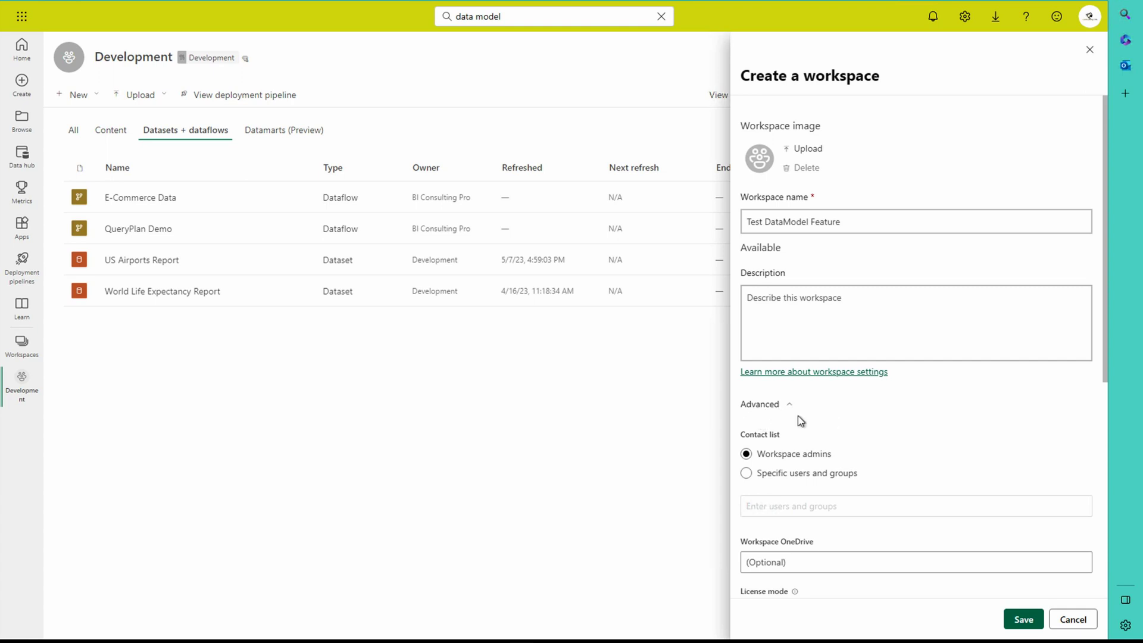
scroll(798, 415, down, 1)
scroll(798, 416, down, 2)
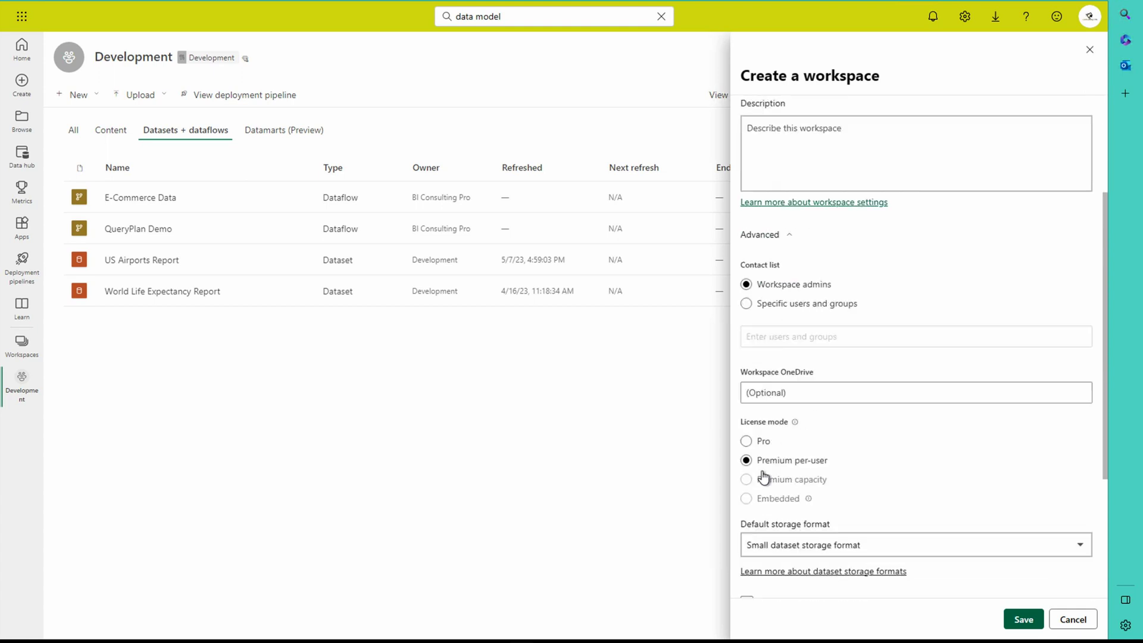
click(749, 446)
click(748, 459)
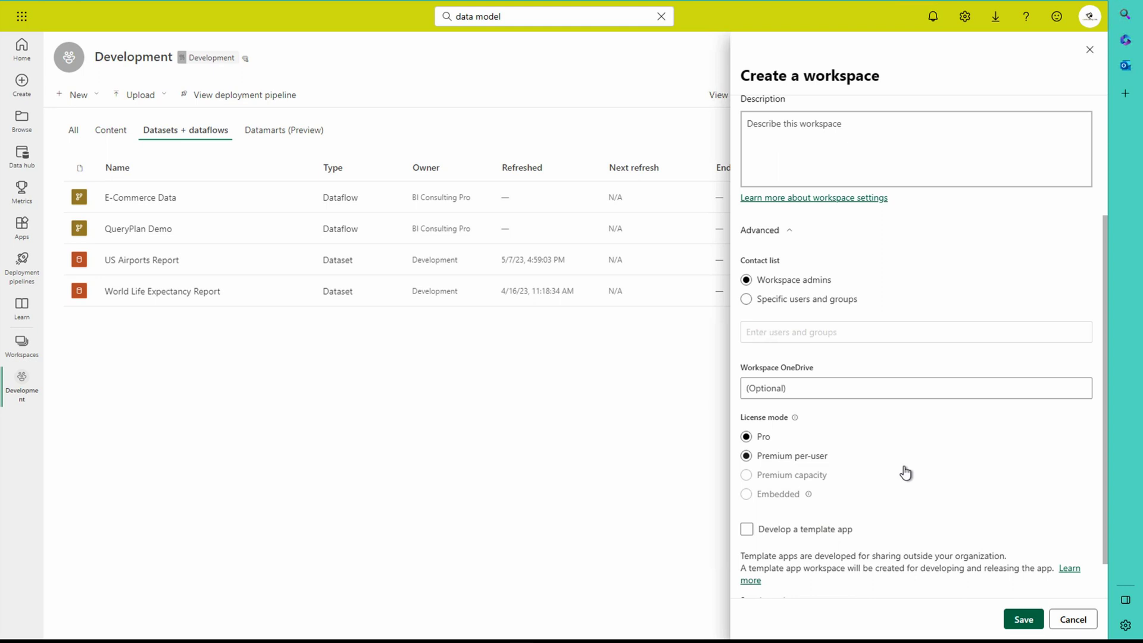
scroll(902, 470, down, 1)
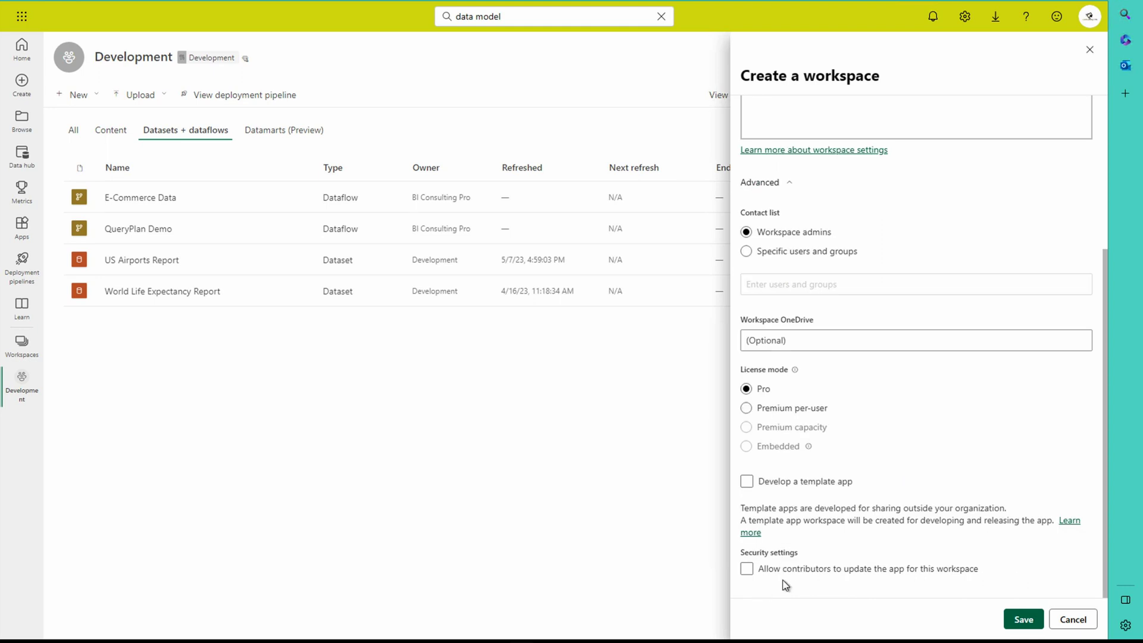
Save the Test DataModel Feature workspace and scroll its Advanced settings to Data model settings.
click(1031, 630)
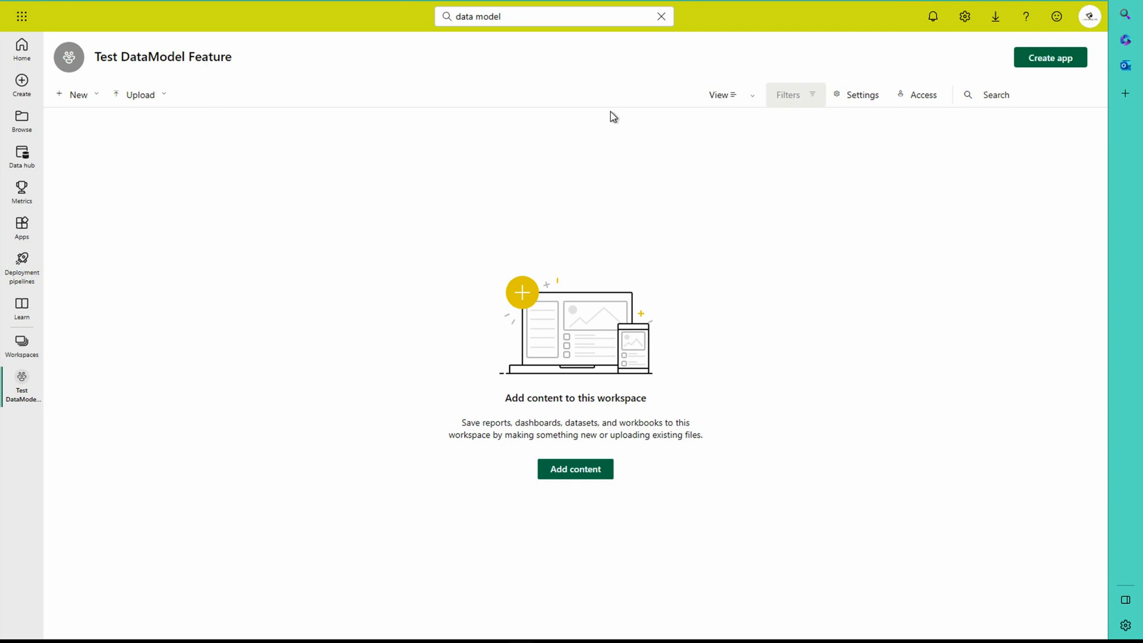
click(856, 105)
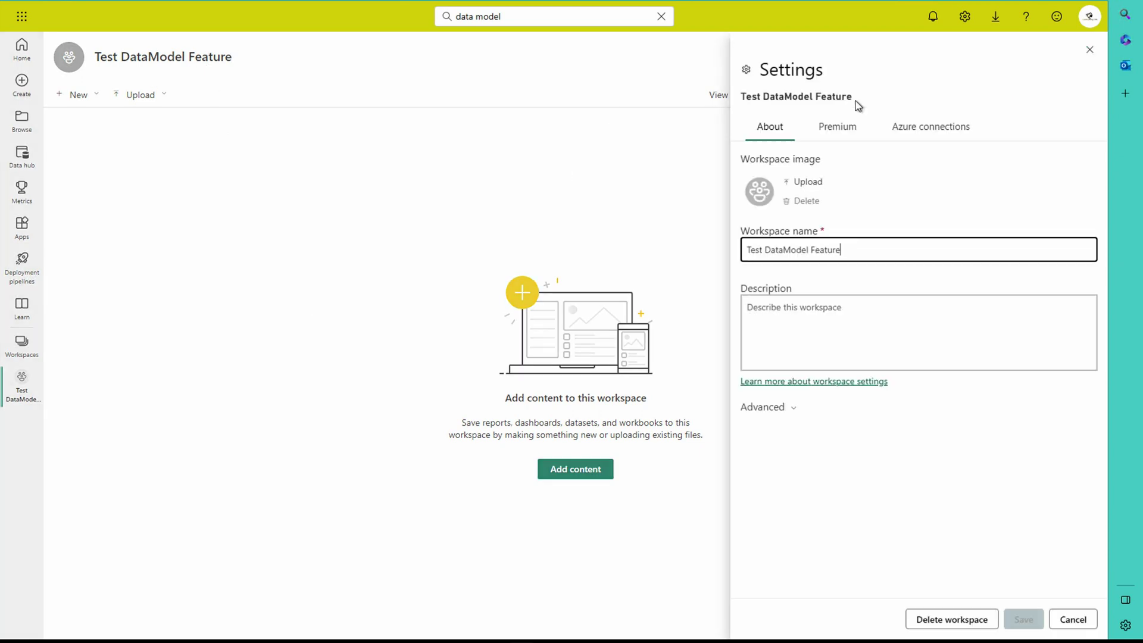
click(779, 407)
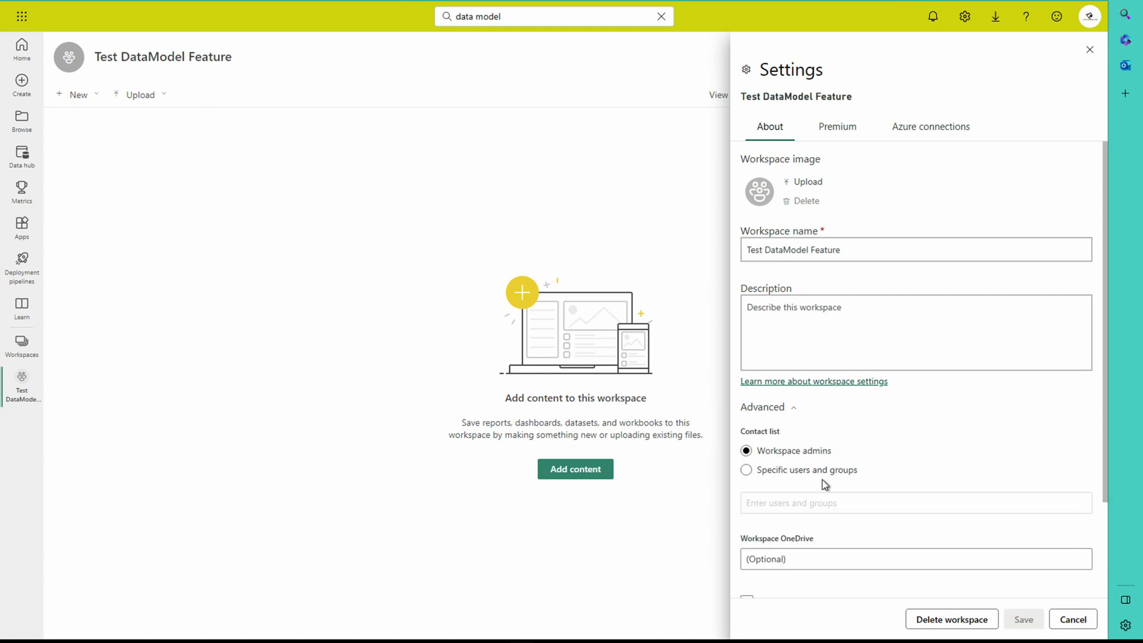
scroll(833, 483, down, 2)
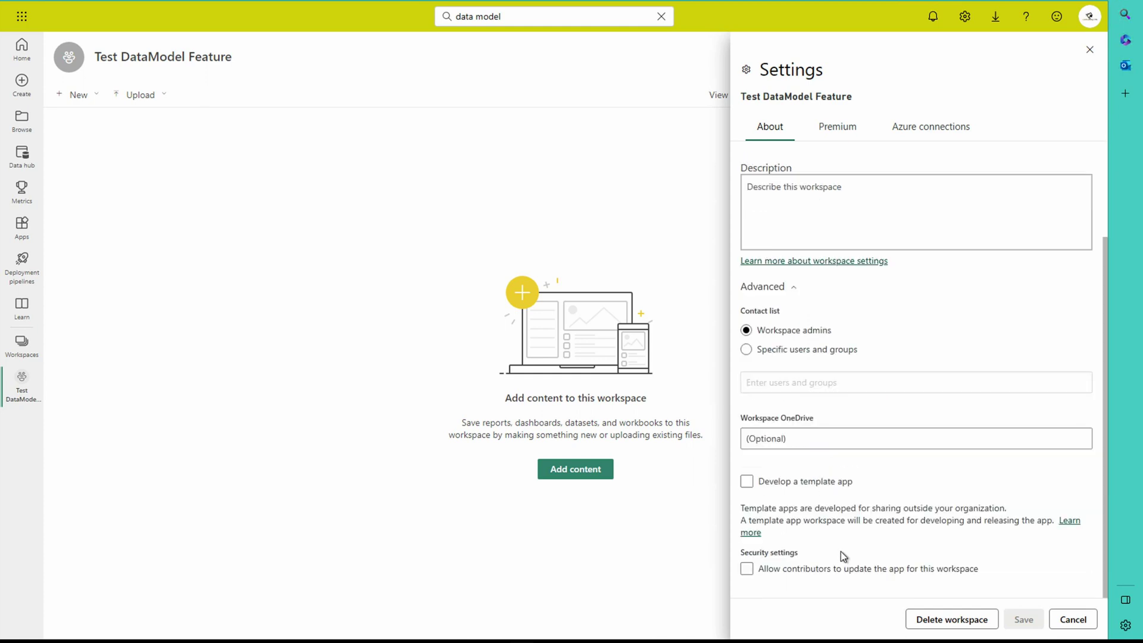
scroll(846, 575, down, 2)
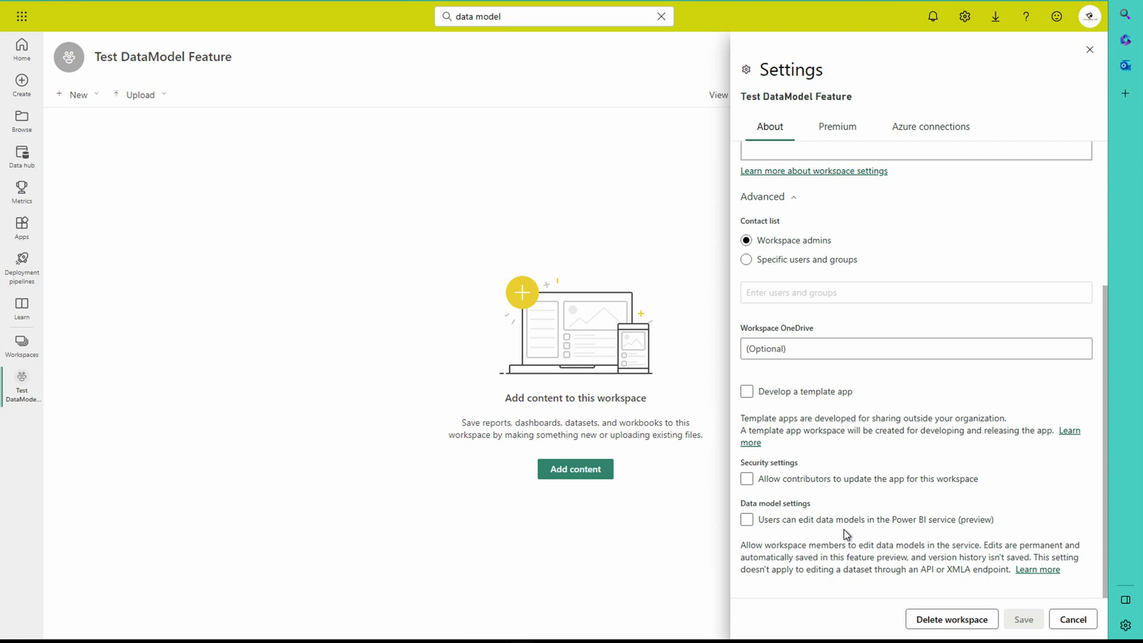